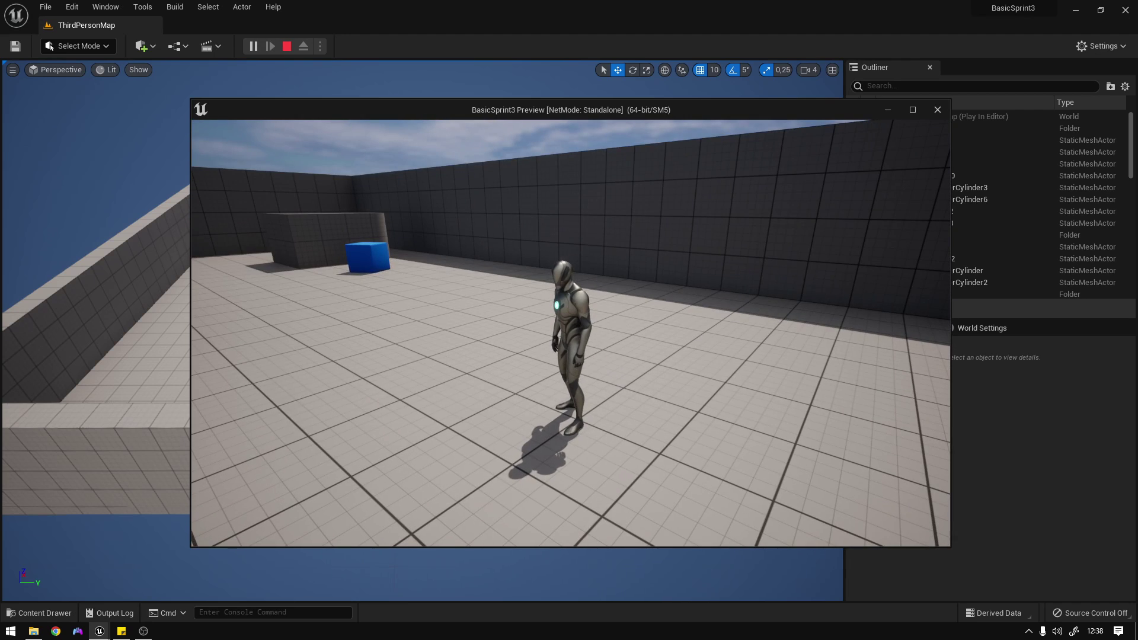
# Stop the play preview and open the Content/Characters/Mannequins/Animations/Manny/Unarmed folder.
pyautogui.press('Escape')
pyautogui.click(39, 613)
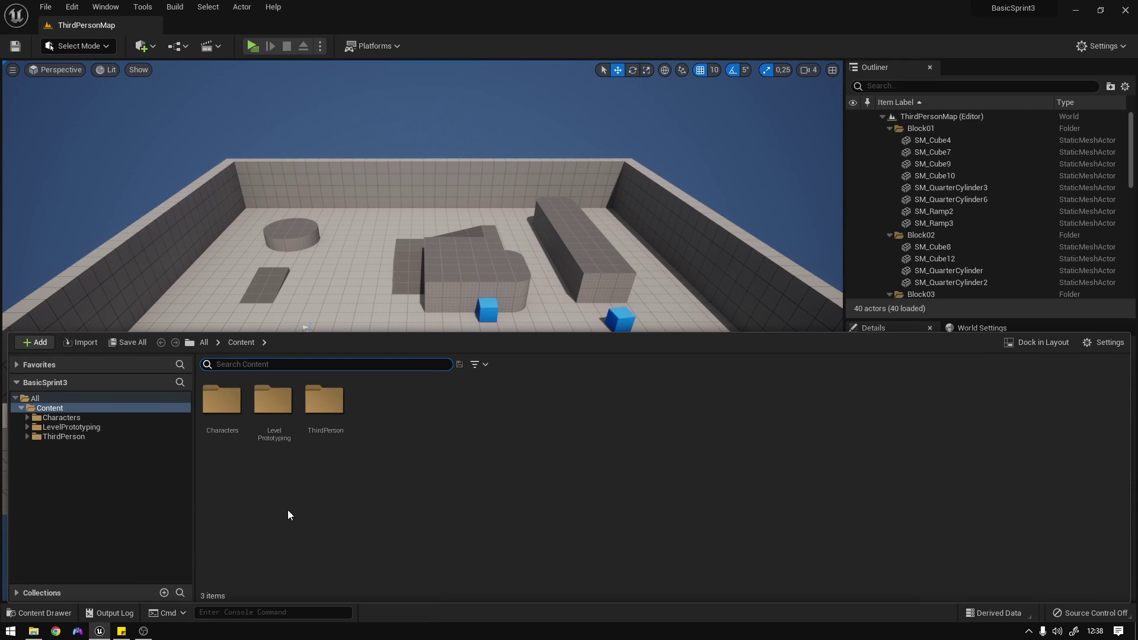
pyautogui.doubleClick(218, 409)
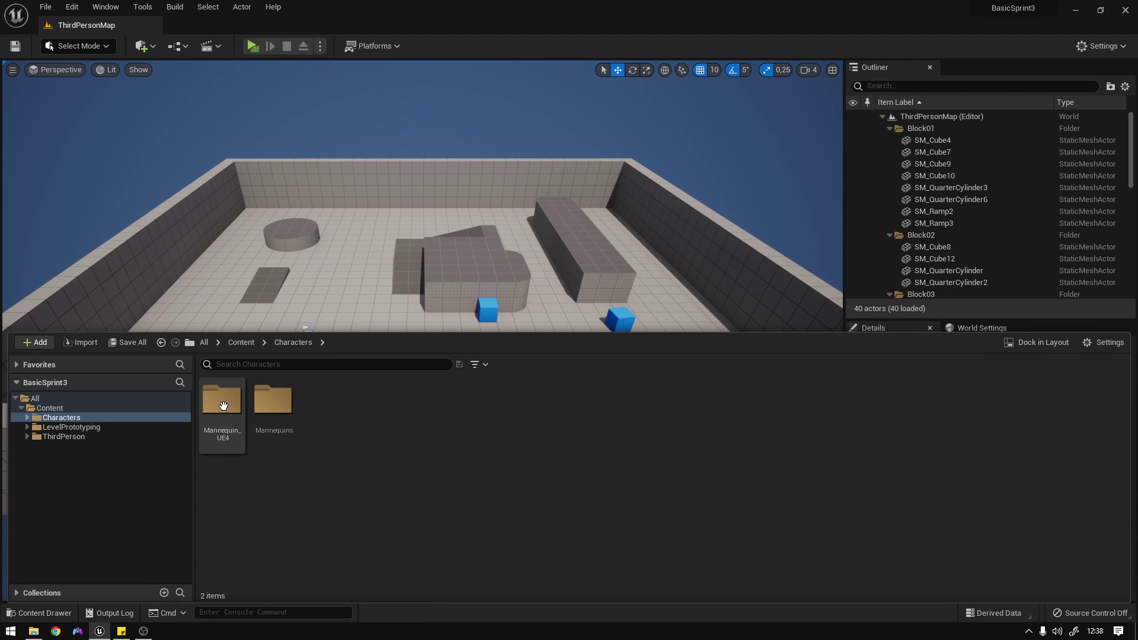
pyautogui.doubleClick(273, 402)
pyautogui.doubleClick(241, 417)
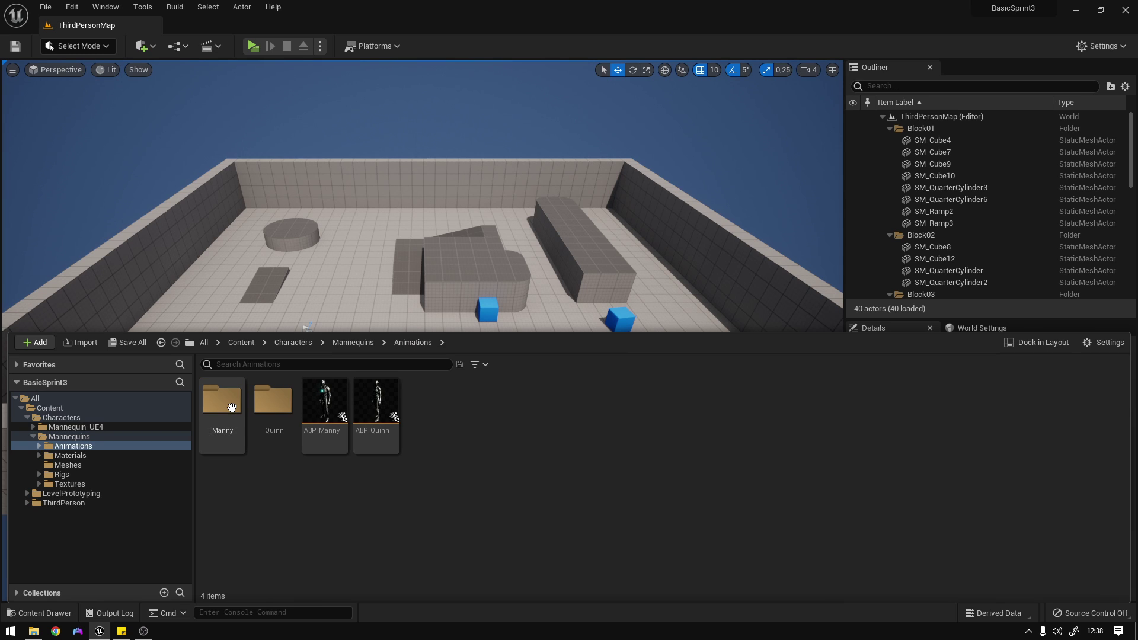
pyautogui.doubleClick(228, 407)
pyautogui.click(231, 406)
pyautogui.doubleClick(231, 407)
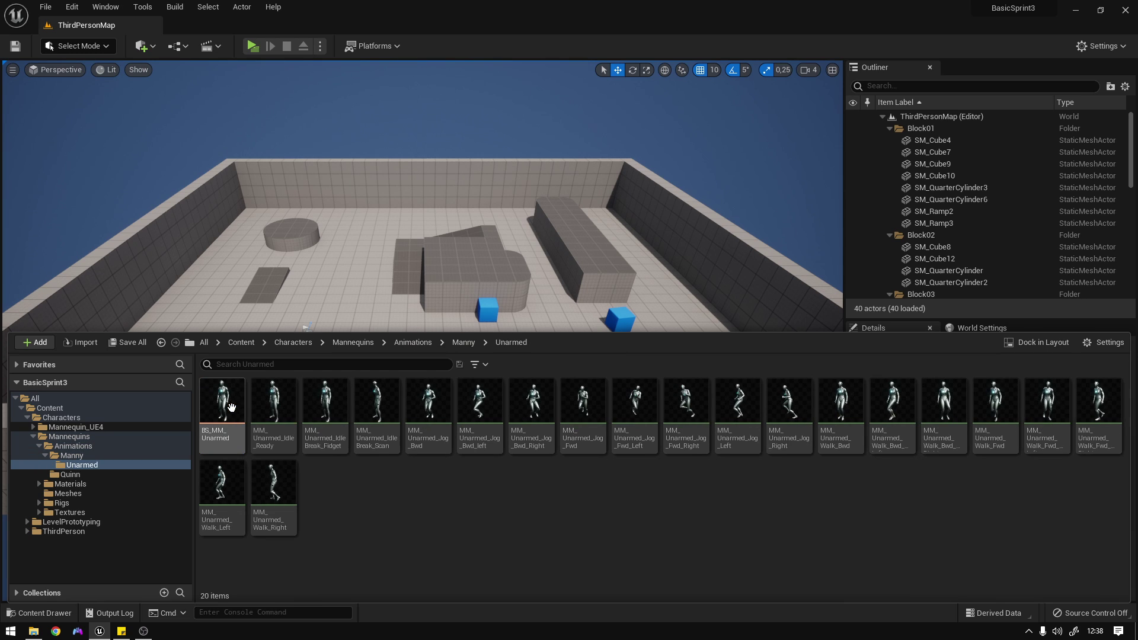
# Create a new folder named Crouch inside the Unarmed folder and open it.
pyautogui.rightClick(372, 522)
pyautogui.click(443, 176)
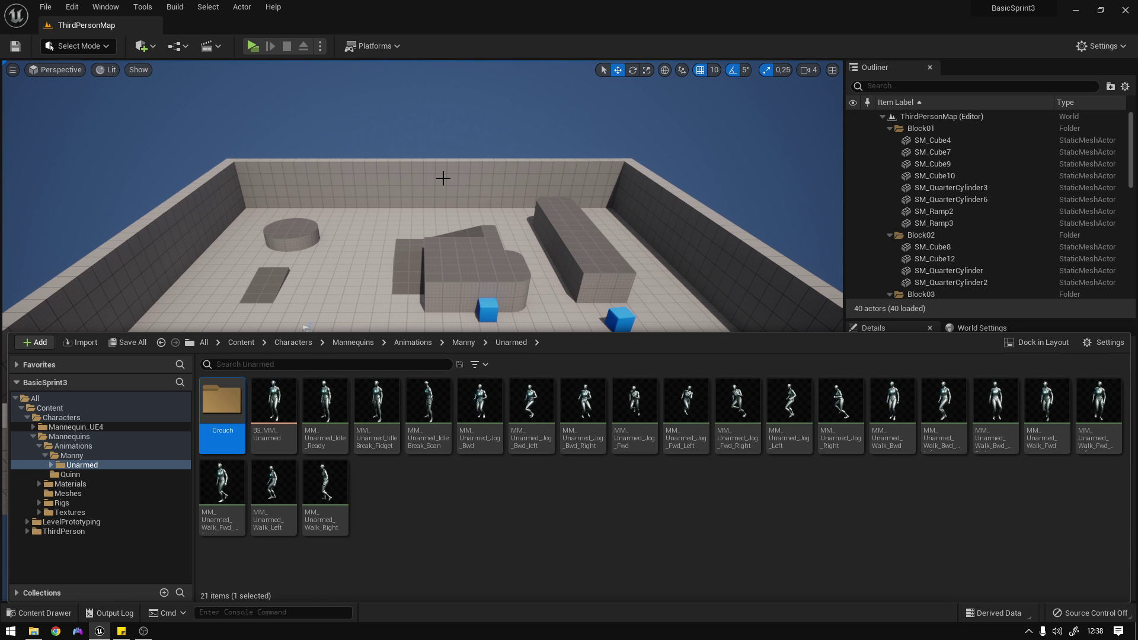
pyautogui.doubleClick(214, 412)
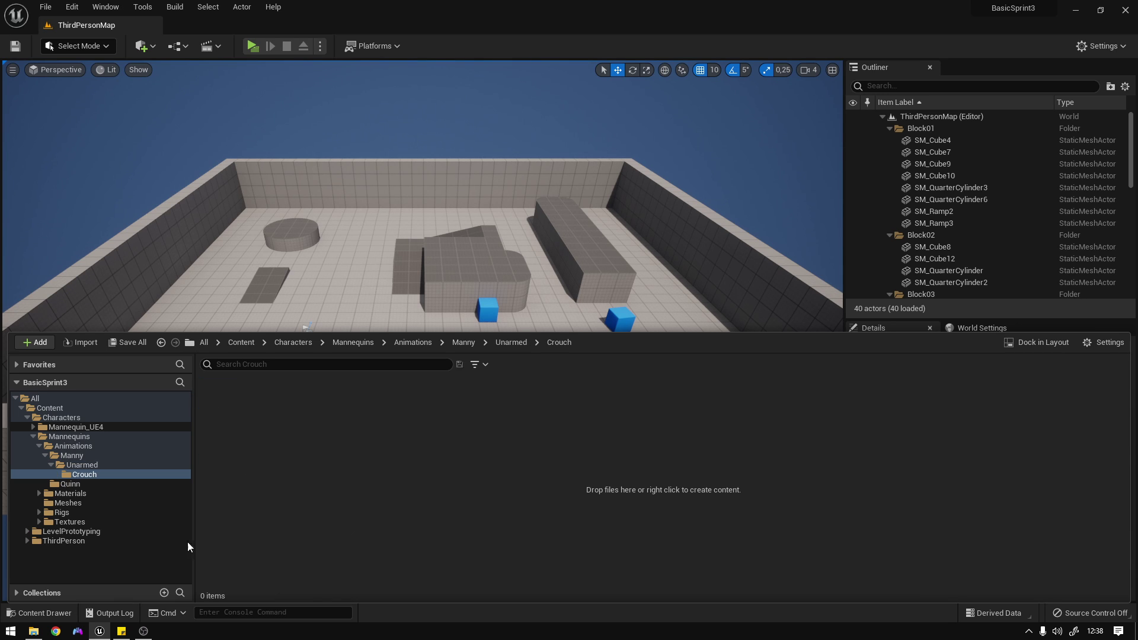
# Switch to File Explorer and bring the nine MM_Unarmed_Crouch FBX files, Crouch_Idle through Crouch_Walk_Right, into the Crouch folder.
pyautogui.click(34, 631)
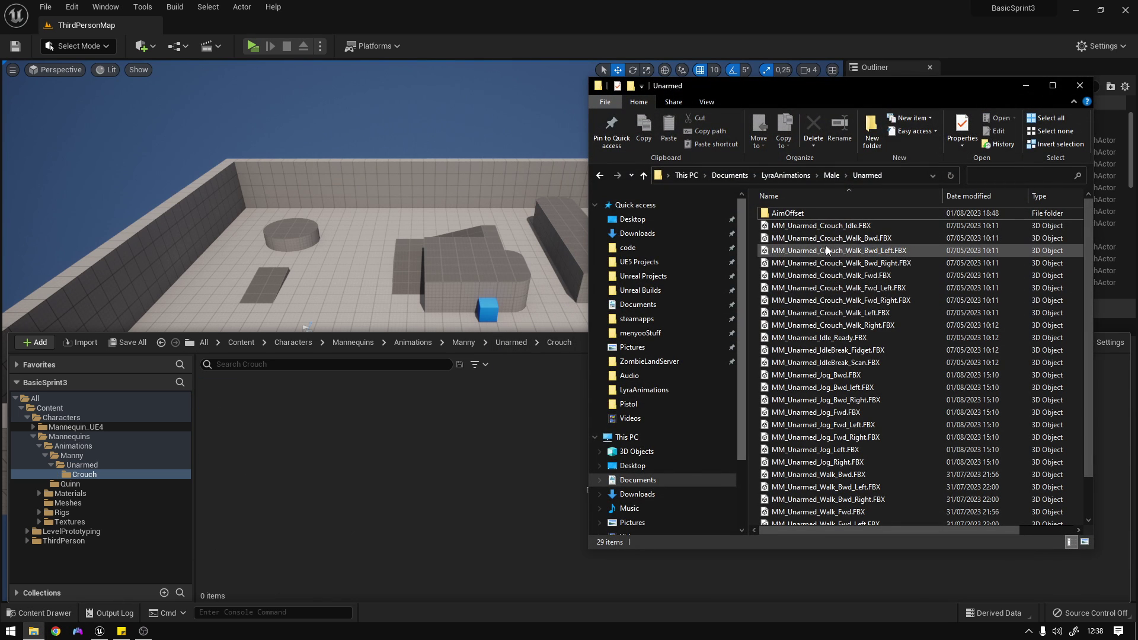
pyautogui.click(834, 226)
pyautogui.keyDown('shift'); pyautogui.click(837, 325); pyautogui.keyUp('shift')
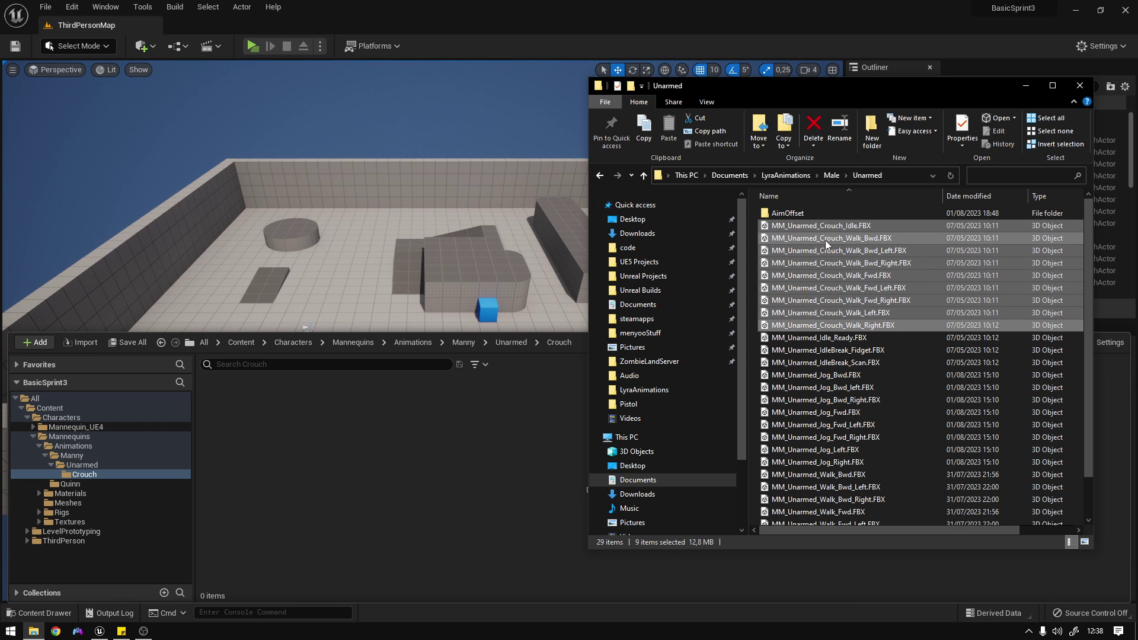
pyautogui.moveTo(830, 228); pyautogui.dragTo(503, 419)
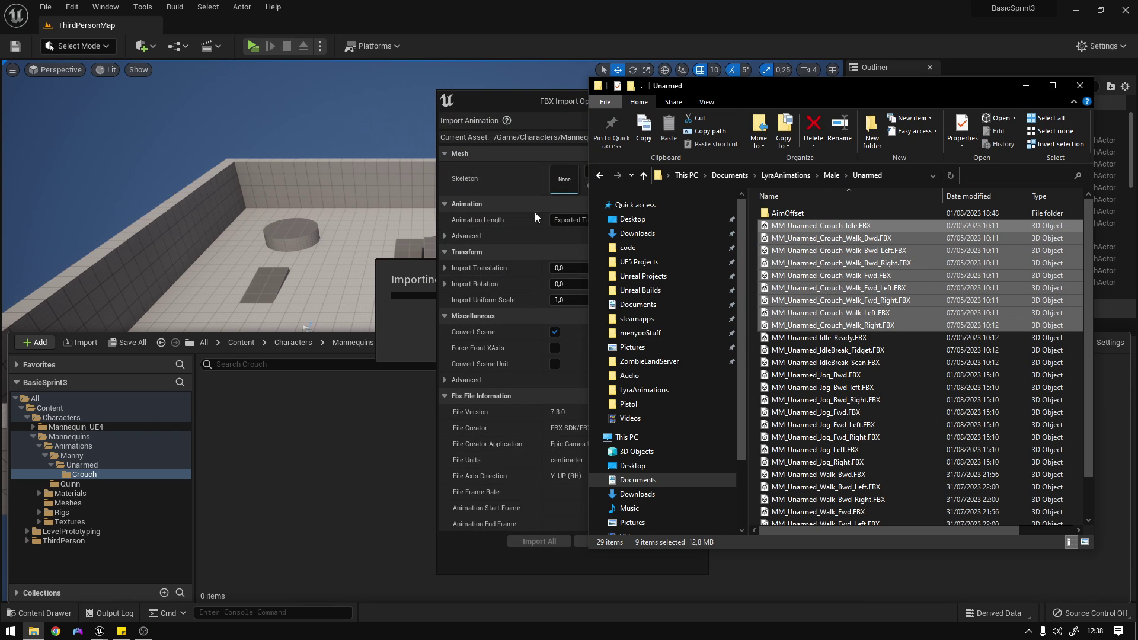
# Choose SK_Mannequin as the skeleton in the FBX import options and import all the crouch animations.
pyautogui.click(546, 120)
pyautogui.click(625, 175)
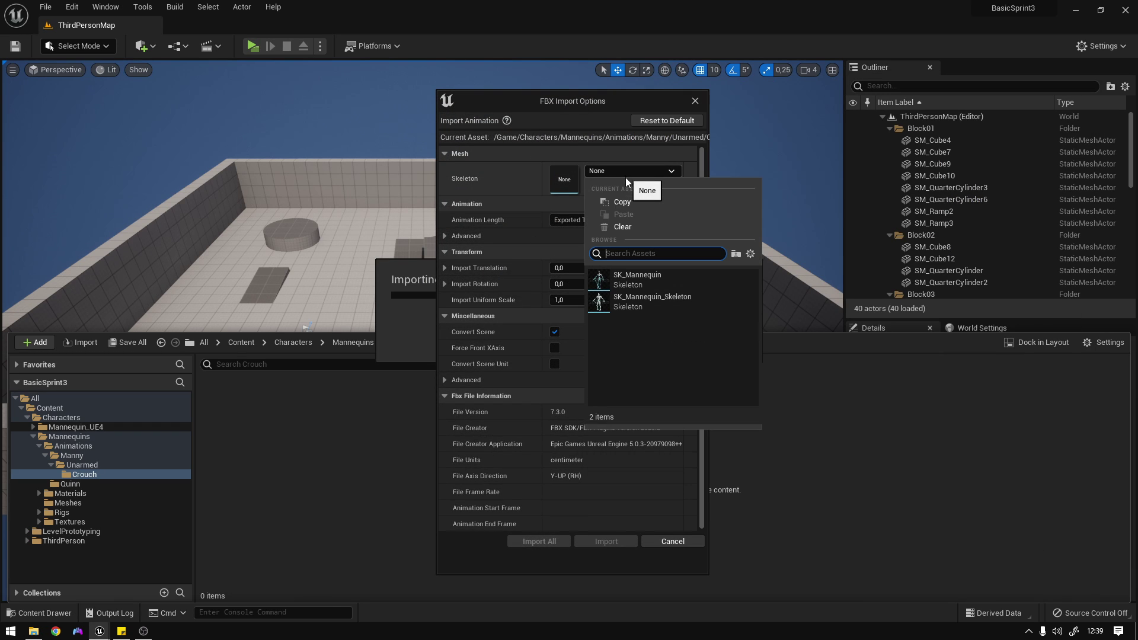
pyautogui.click(639, 282)
pyautogui.click(539, 540)
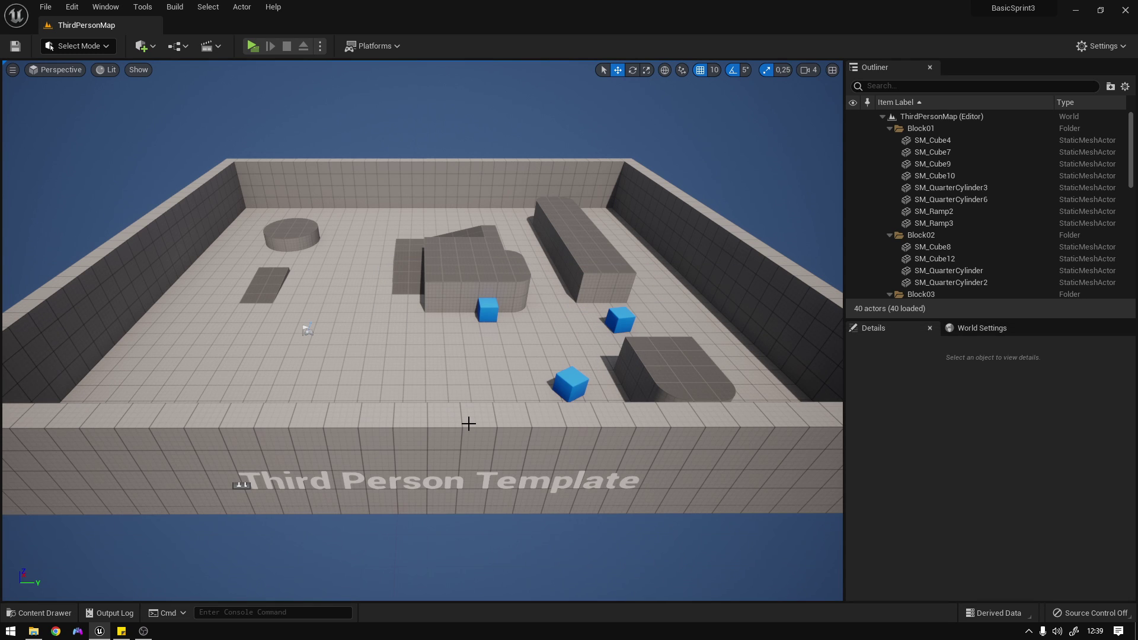
# Bulk edit all nine crouch animations in the property matrix to turn on EnableRootMotion and Force Root Lock.
pyautogui.click(38, 613)
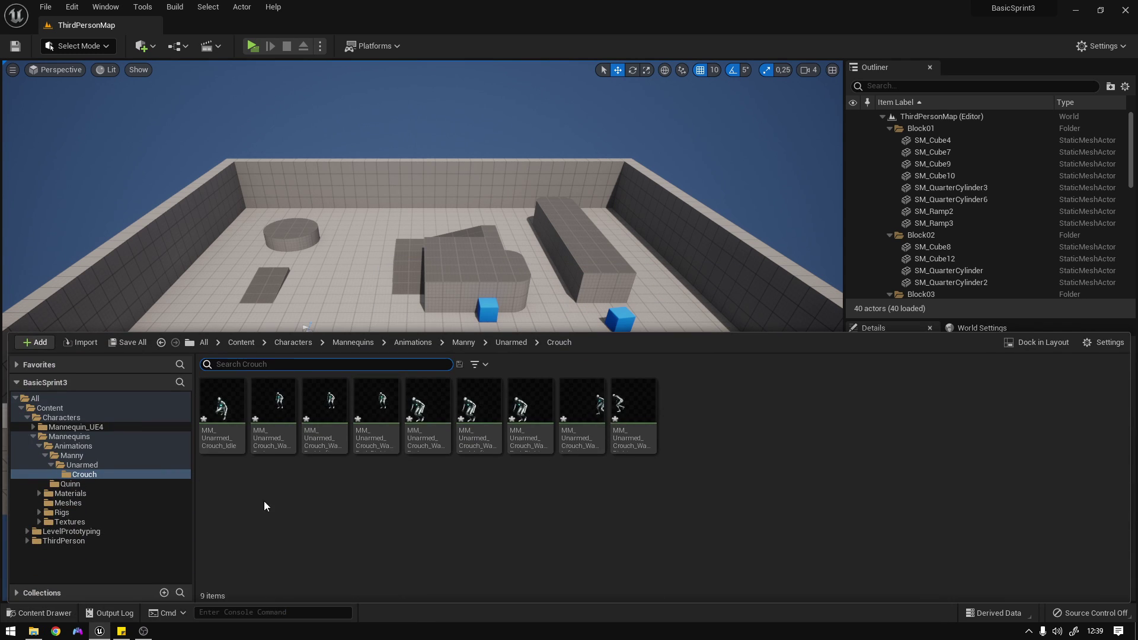
pyautogui.keyDown('shift'); pyautogui.click(633, 415); pyautogui.keyUp('shift')
pyautogui.rightClick(479, 415)
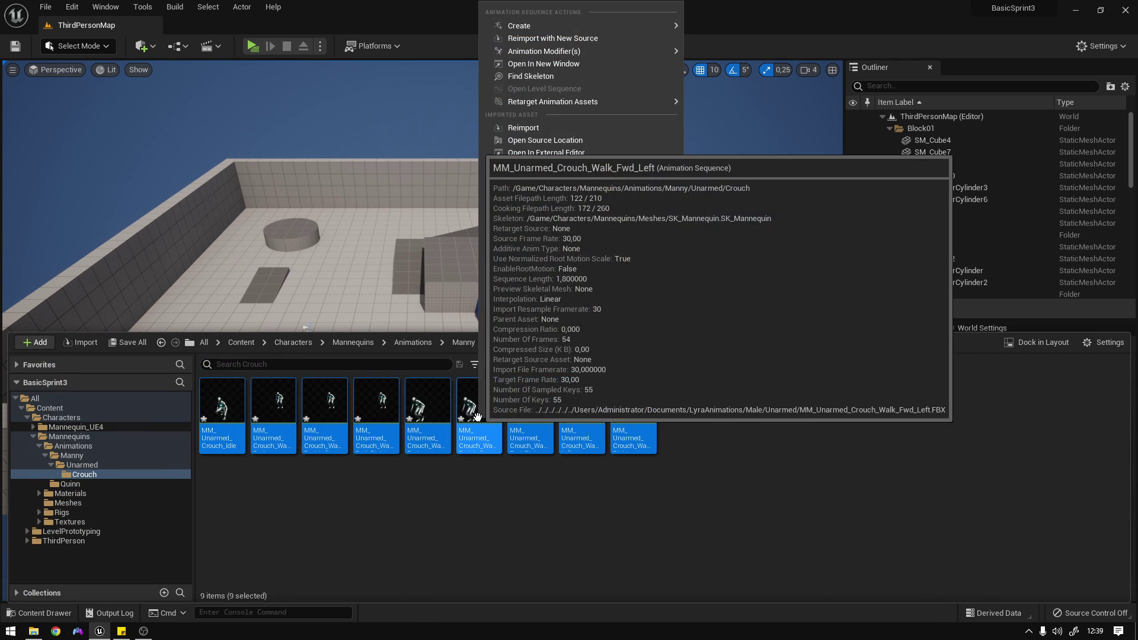
pyautogui.moveTo(610, 244)
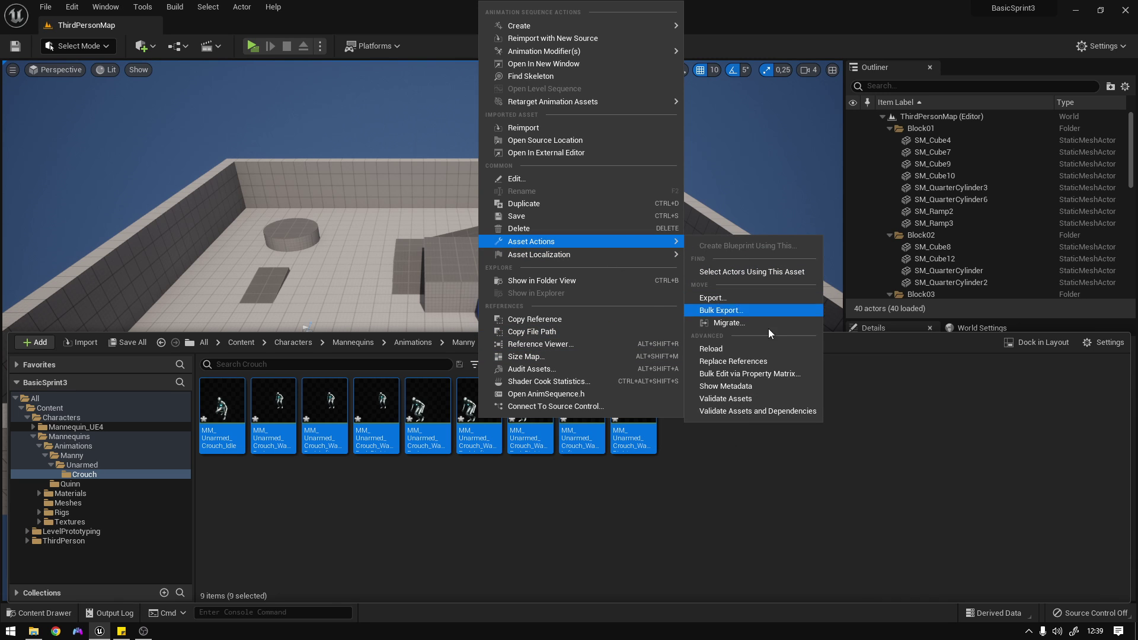
pyautogui.click(747, 374)
pyautogui.scroll(-6, 403, 375)
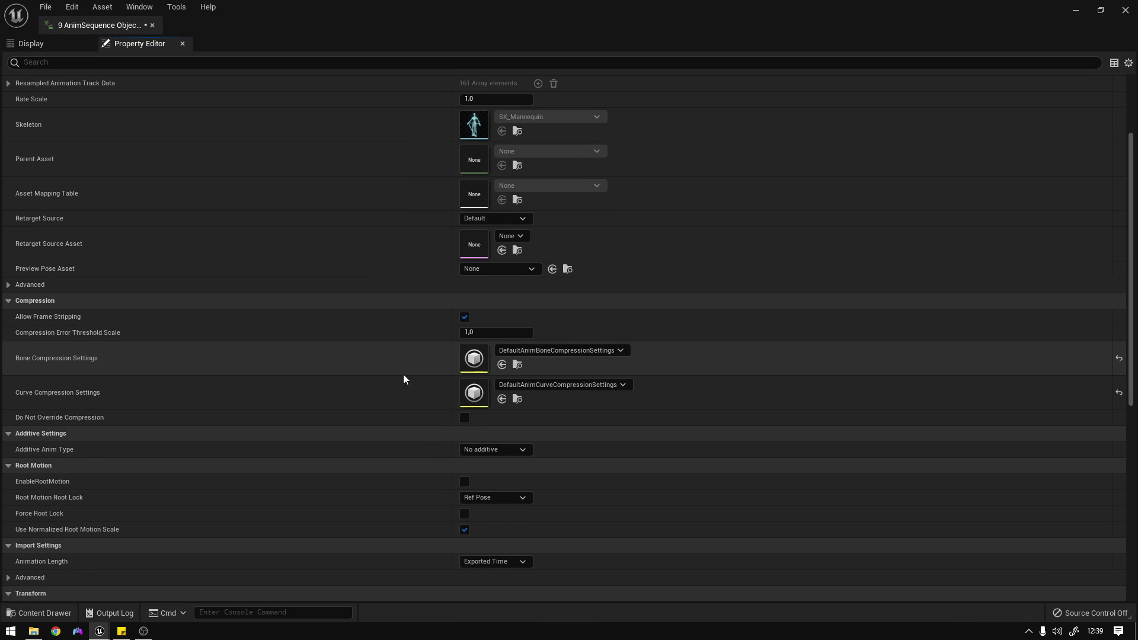
pyautogui.click(465, 349)
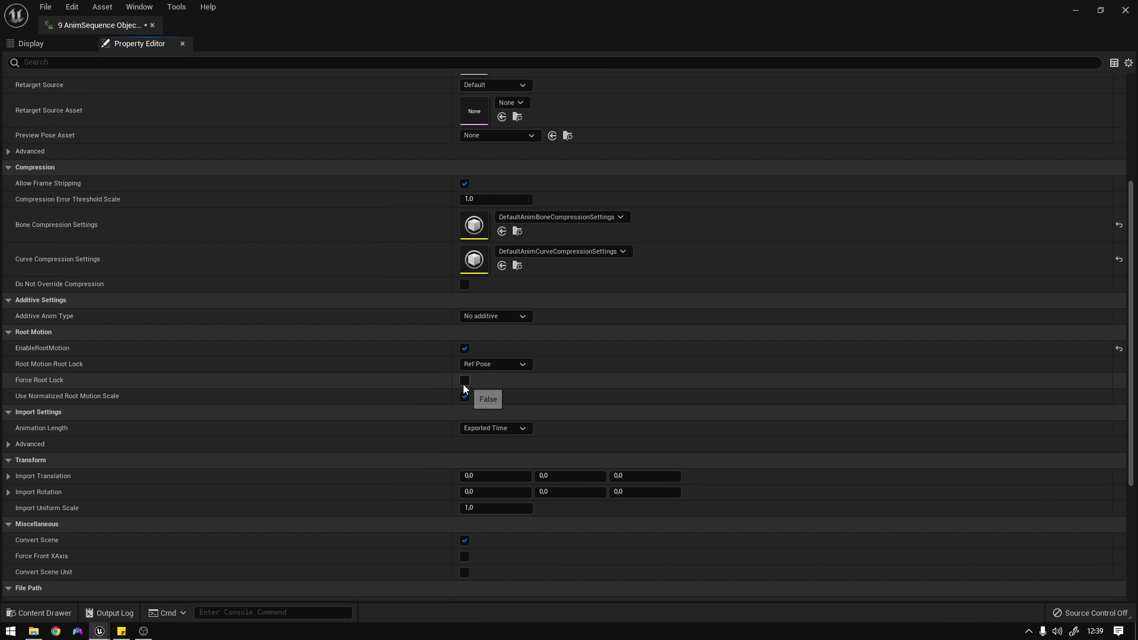
pyautogui.click(465, 381)
# Save all the modified crouch animations and close the property matrix.
pyautogui.click(45, 7)
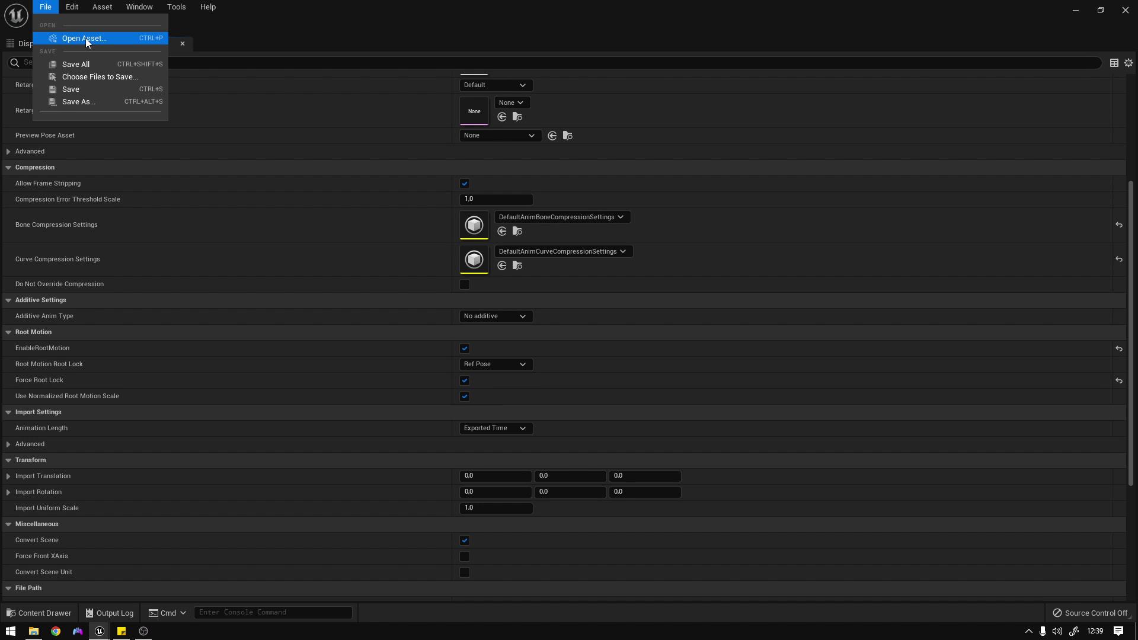
pyautogui.click(71, 69)
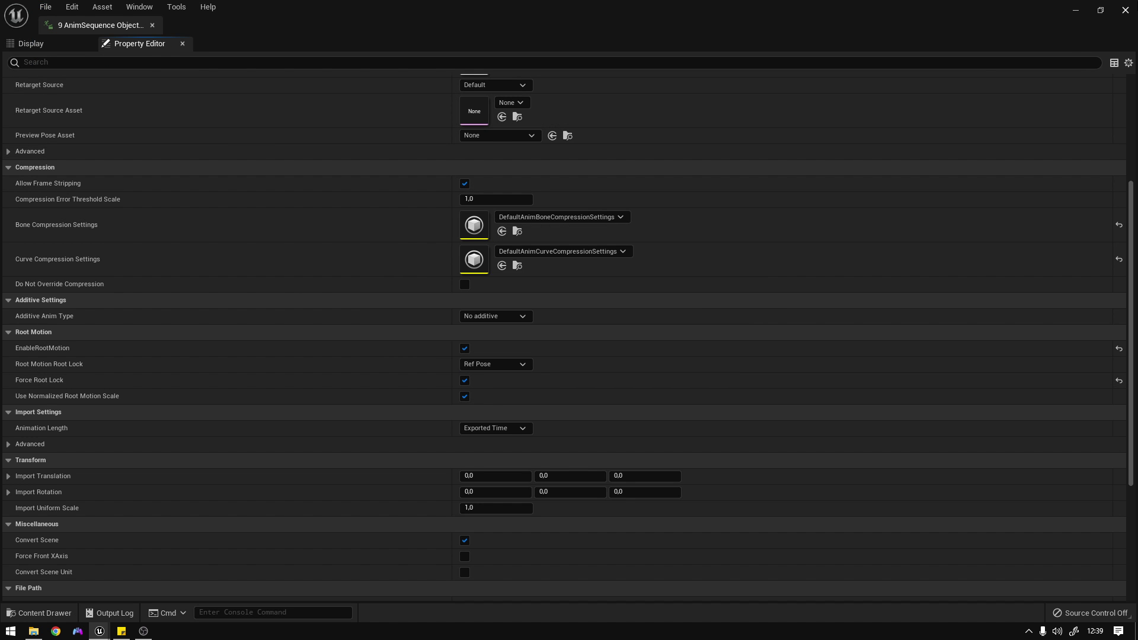
pyautogui.click(1126, 10)
# Identify the four diagonal crouch walk animations in the Crouch folder.
pyautogui.click(40, 613)
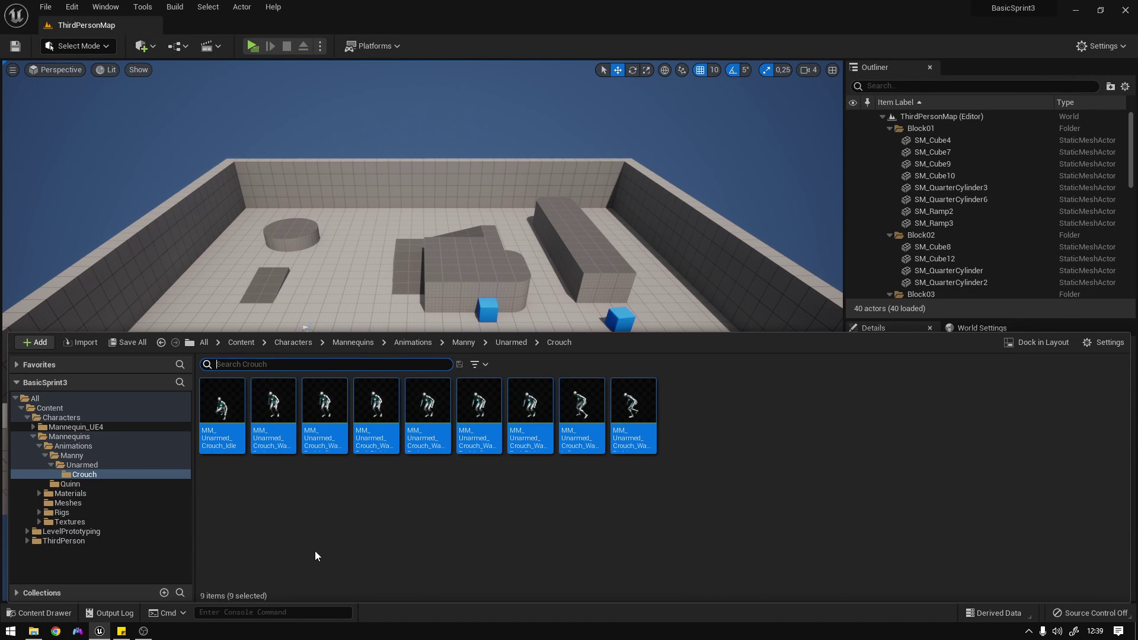
pyautogui.click(324, 409)
pyautogui.keyDown('ctrl'); pyautogui.click(377, 409); pyautogui.keyUp('ctrl')
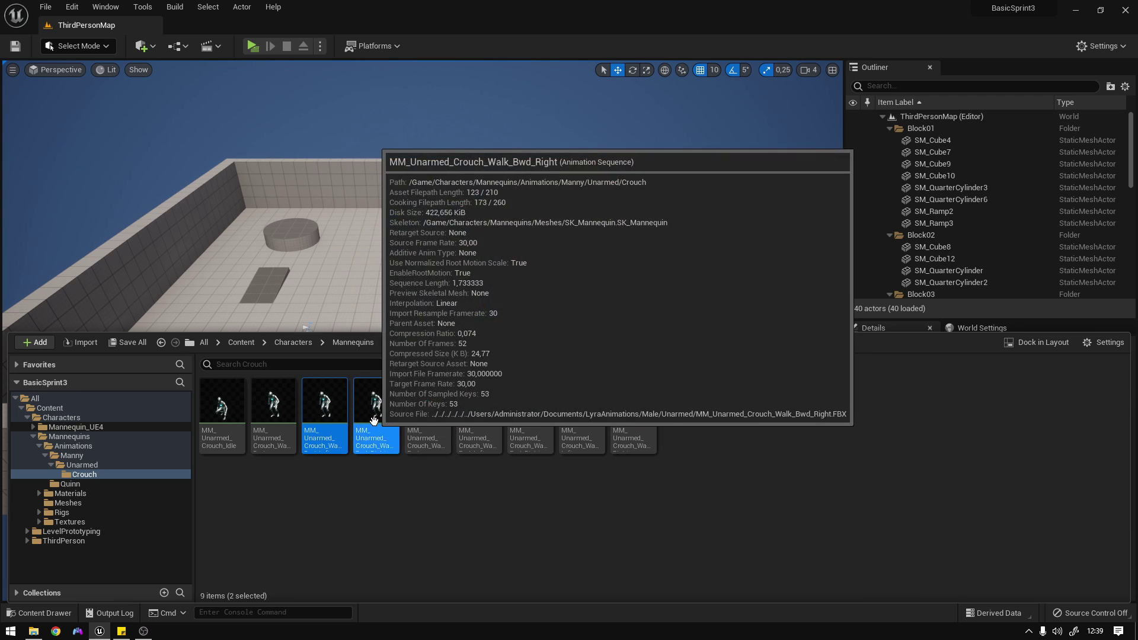
pyautogui.keyDown('ctrl'); pyautogui.click(479, 415); pyautogui.keyUp('ctrl')
pyautogui.keyDown('ctrl'); pyautogui.click(538, 431); pyautogui.keyUp('ctrl')
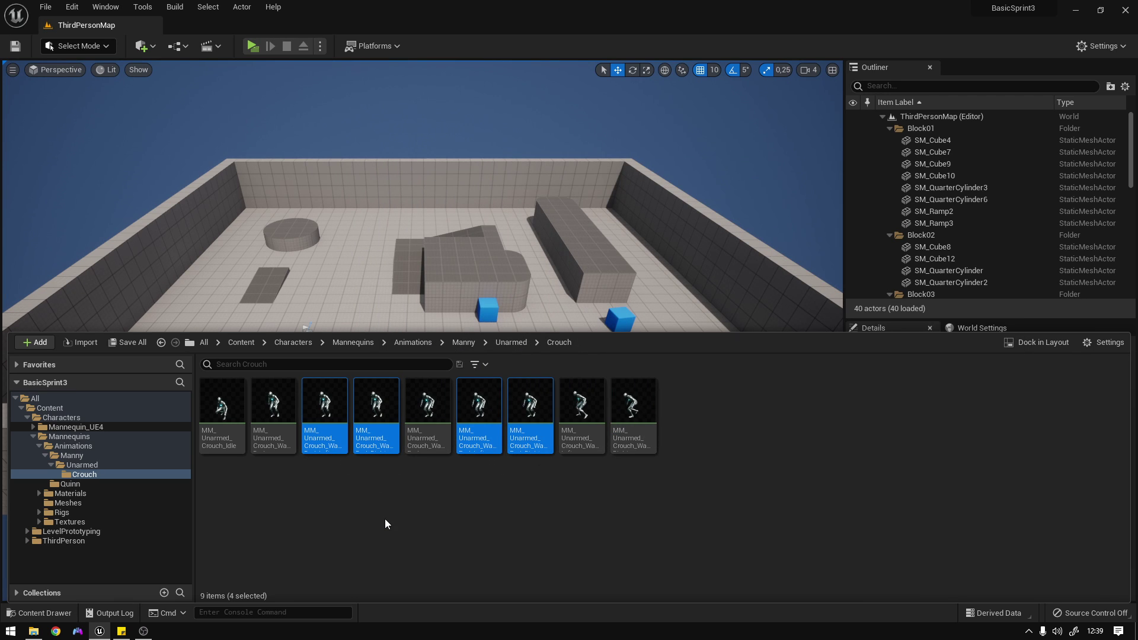
pyautogui.click(390, 484)
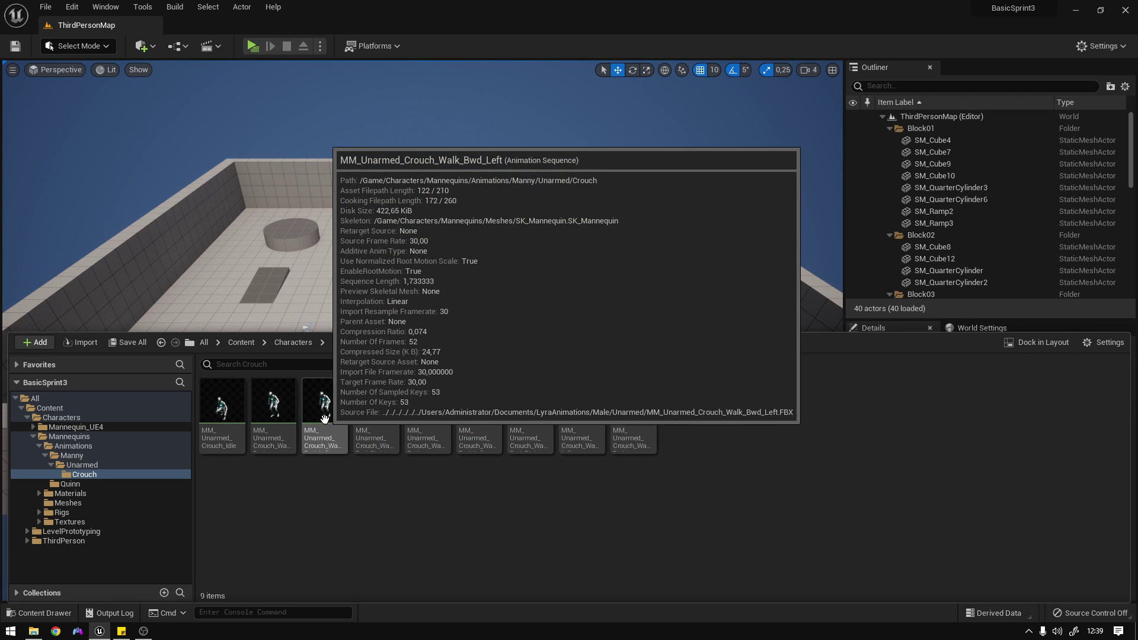
# Reimport and save MM_Unarmed_Crouch_Walk_Bwd_Left with its Import Rotation Z set to 45 and Root Motion Root Lock set to Anim First Frame.
pyautogui.doubleClick(325, 415)
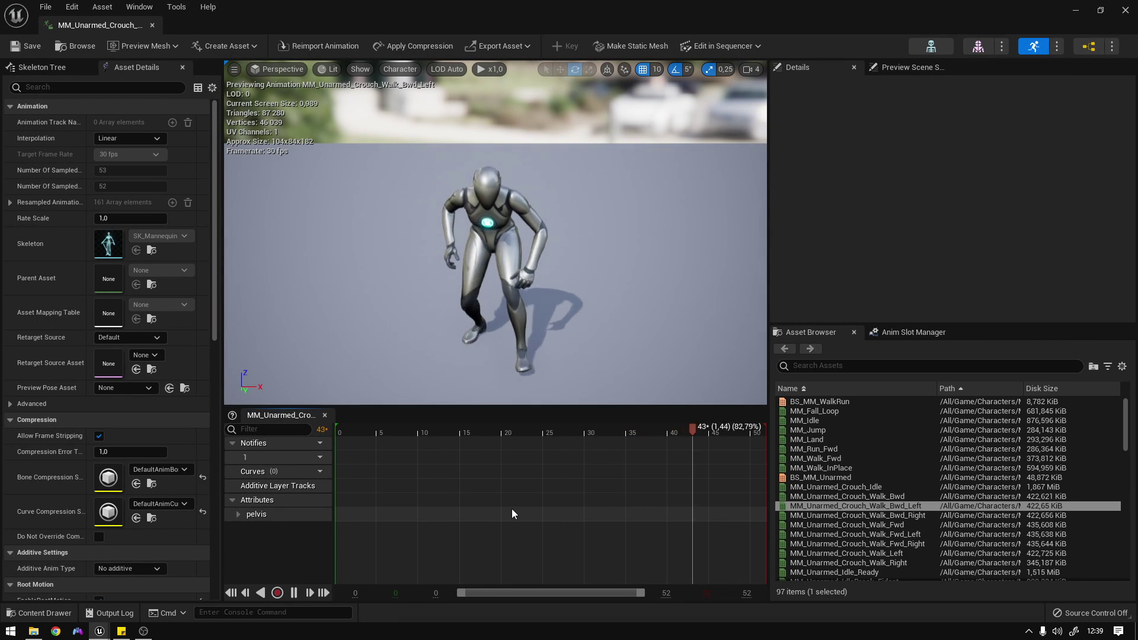
pyautogui.scroll(-5, 218, 296)
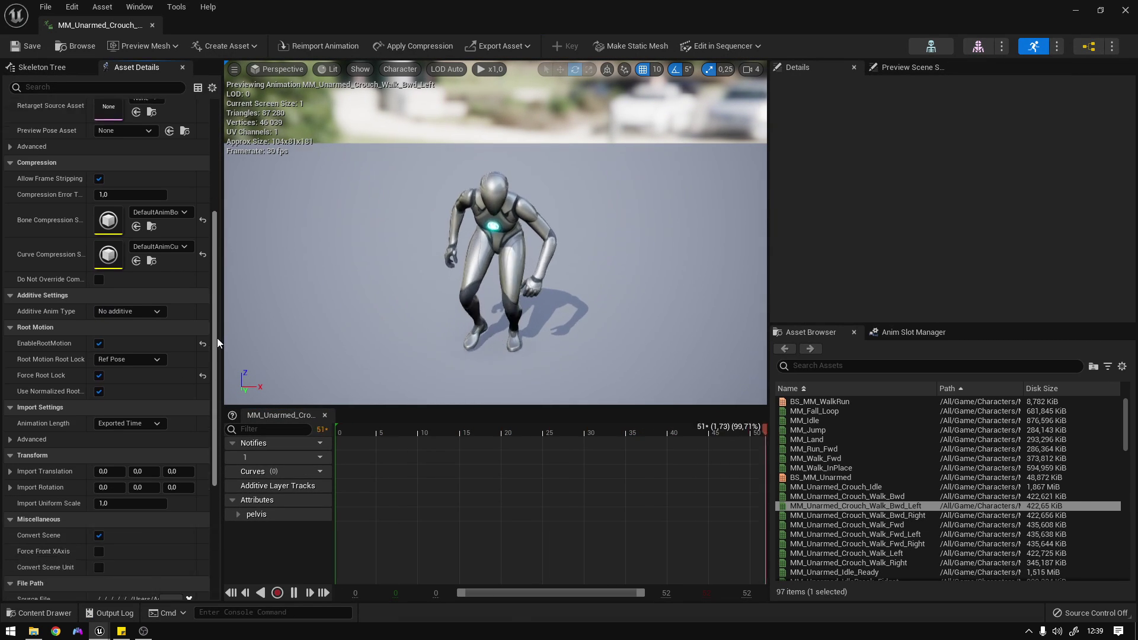
pyautogui.moveTo(217, 356); pyautogui.dragTo(216, 364)
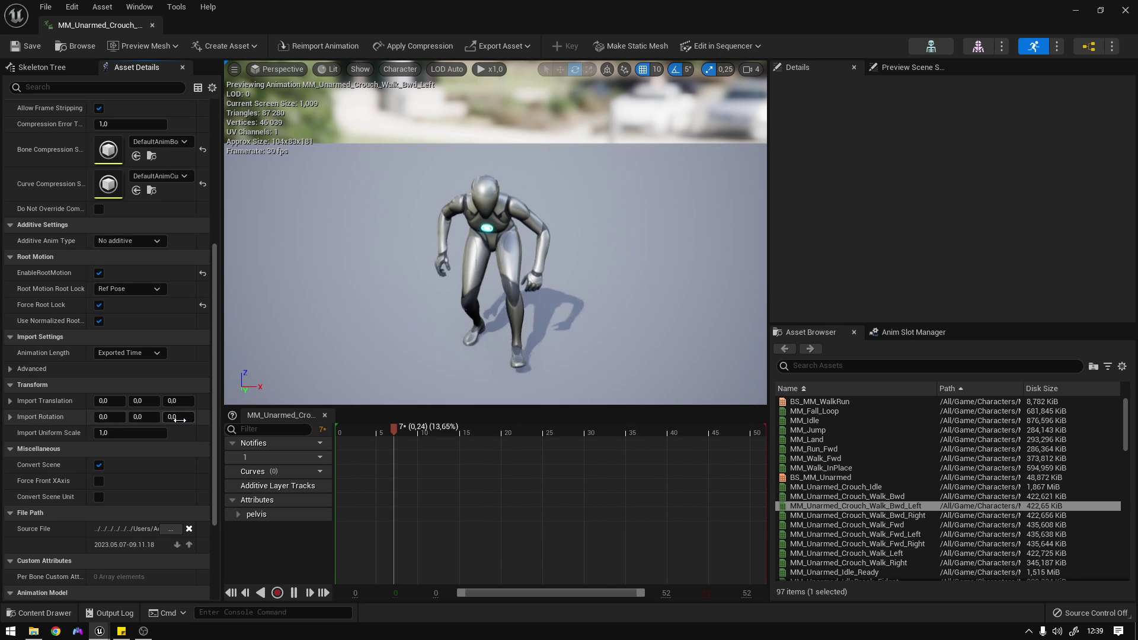
pyautogui.write('45')
pyautogui.press('Return')
pyautogui.click(126, 290)
pyautogui.click(130, 311)
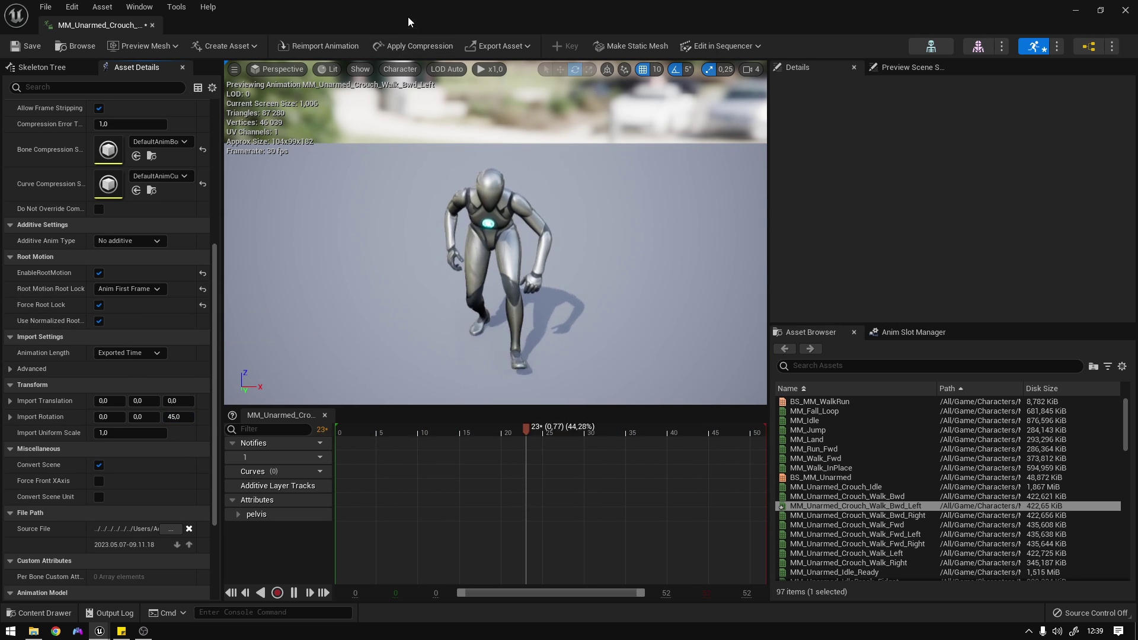
pyautogui.click(336, 46)
pyautogui.hotkey('ctrl', 's')
# Reimport MM_Unarmed_Crouch_Walk_Bwd_Right with its Import Rotation Z set to -45 and Root Motion Root Lock set to Anim First Frame.
pyautogui.click(858, 515)
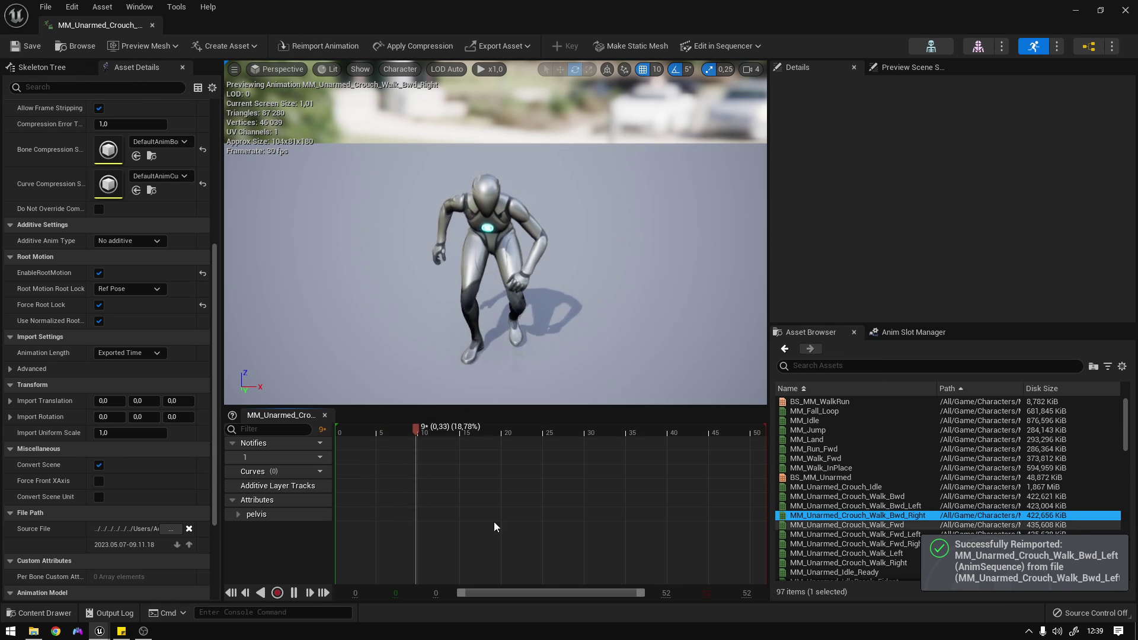
pyautogui.click(178, 417)
pyautogui.write('/45')
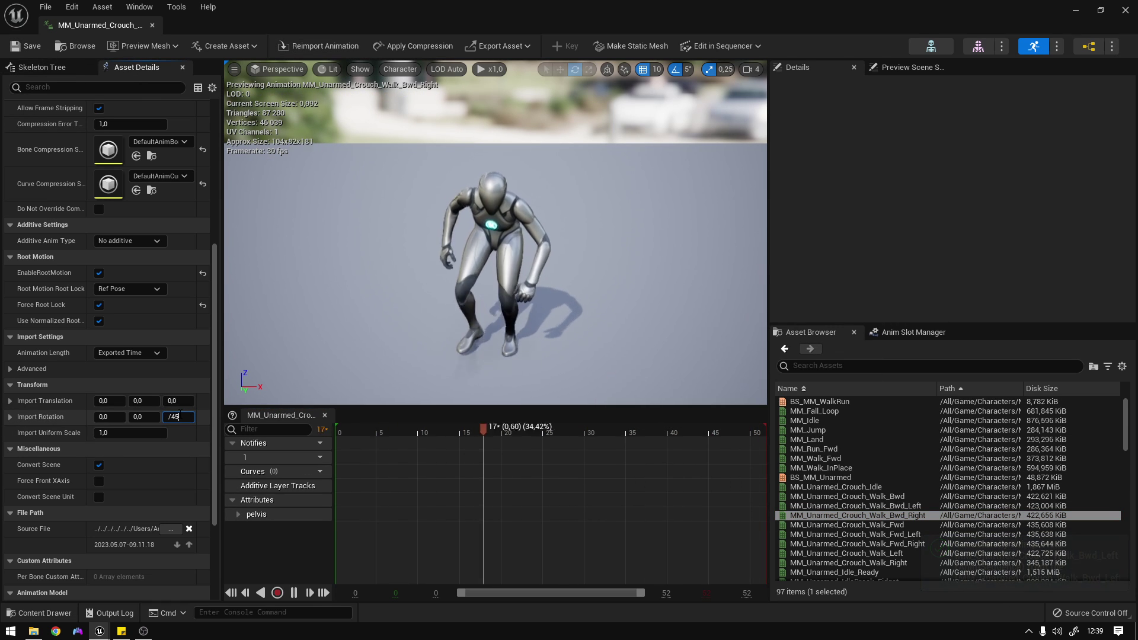
pyautogui.press('BackSpace')
pyautogui.press('BackSpace')
pyautogui.press('BackSpace')
pyautogui.write('-45')
pyautogui.press('Return')
pyautogui.click(128, 289)
pyautogui.click(134, 315)
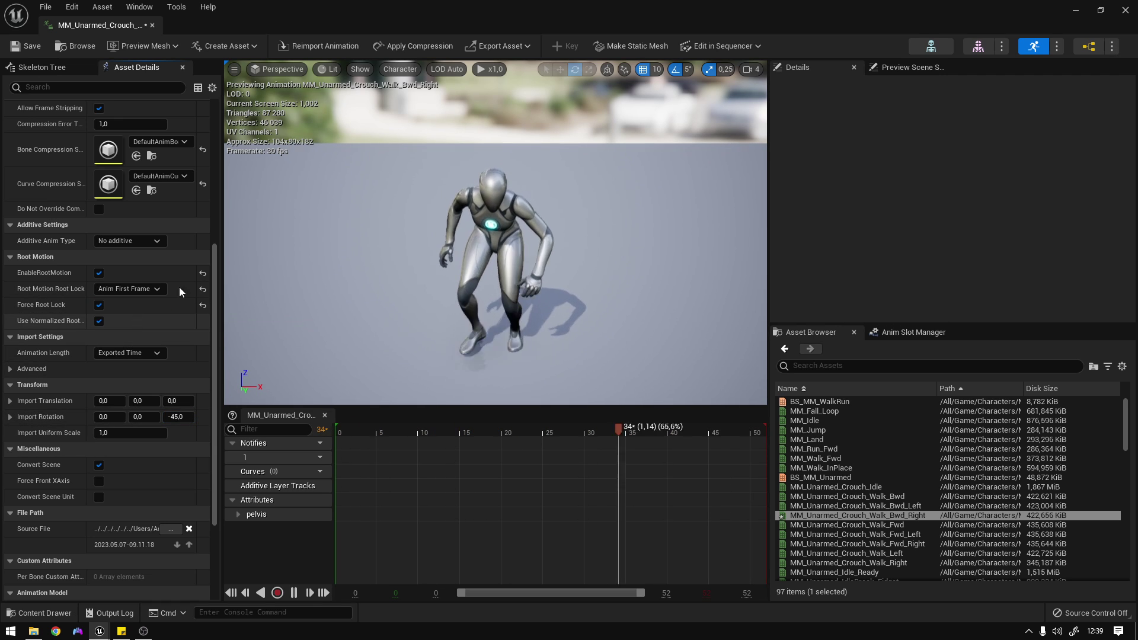
pyautogui.click(321, 46)
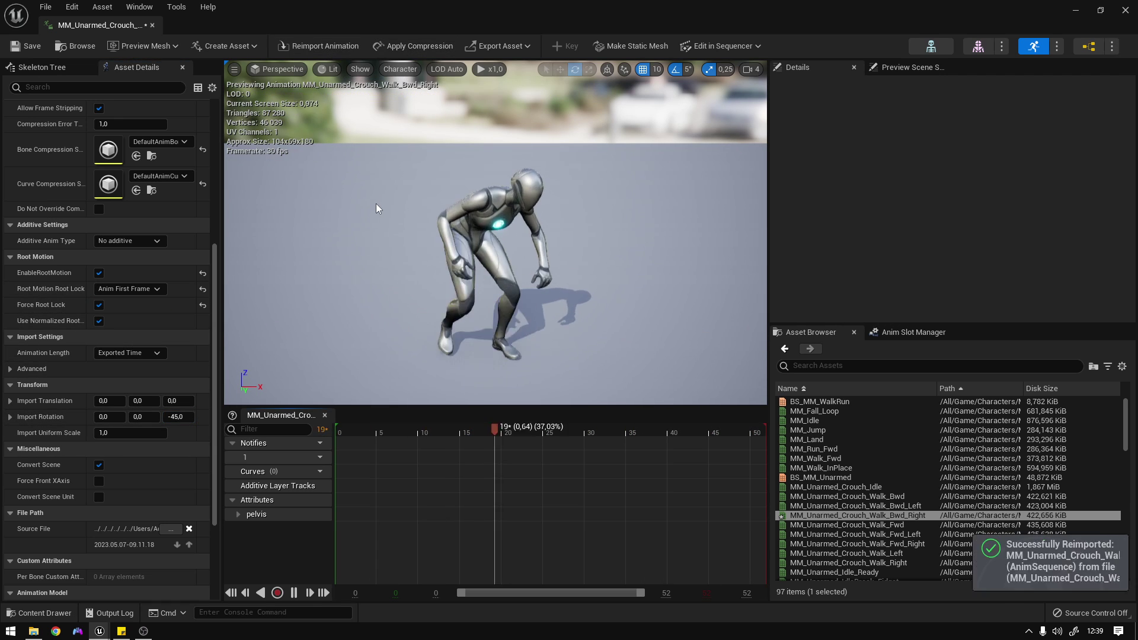
# Reimport MM_Unarmed_Crouch_Walk_Fwd_Left with its Import Rotation Z set to -45 and Root Motion Root Lock set to Anim First Frame.
pyautogui.click(867, 535)
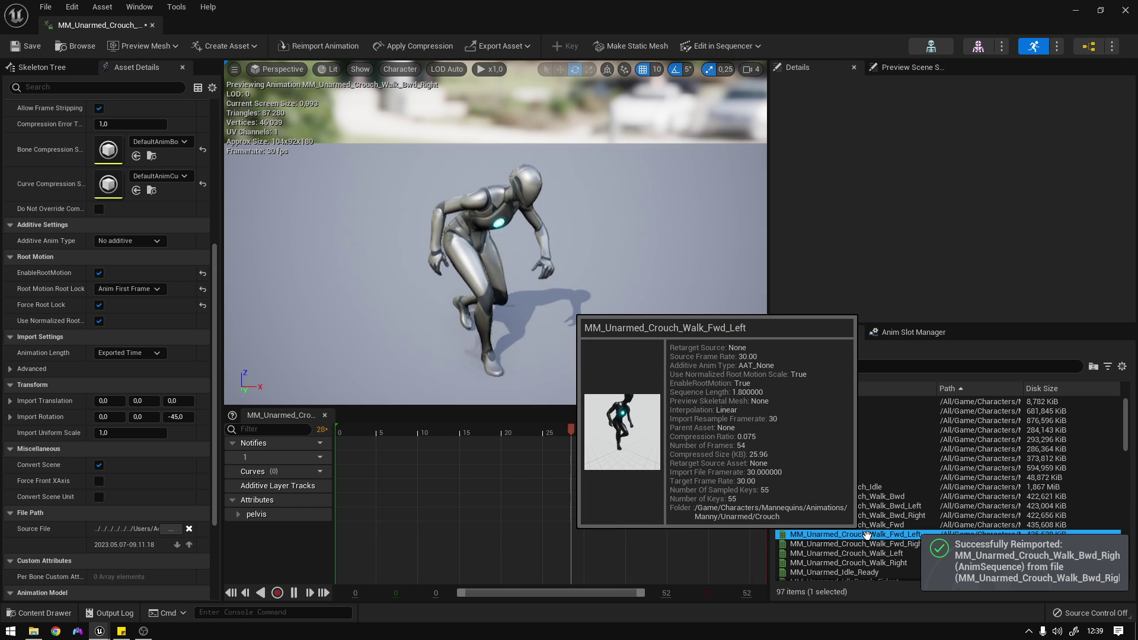
pyautogui.doubleClick(867, 535)
pyautogui.click(172, 416)
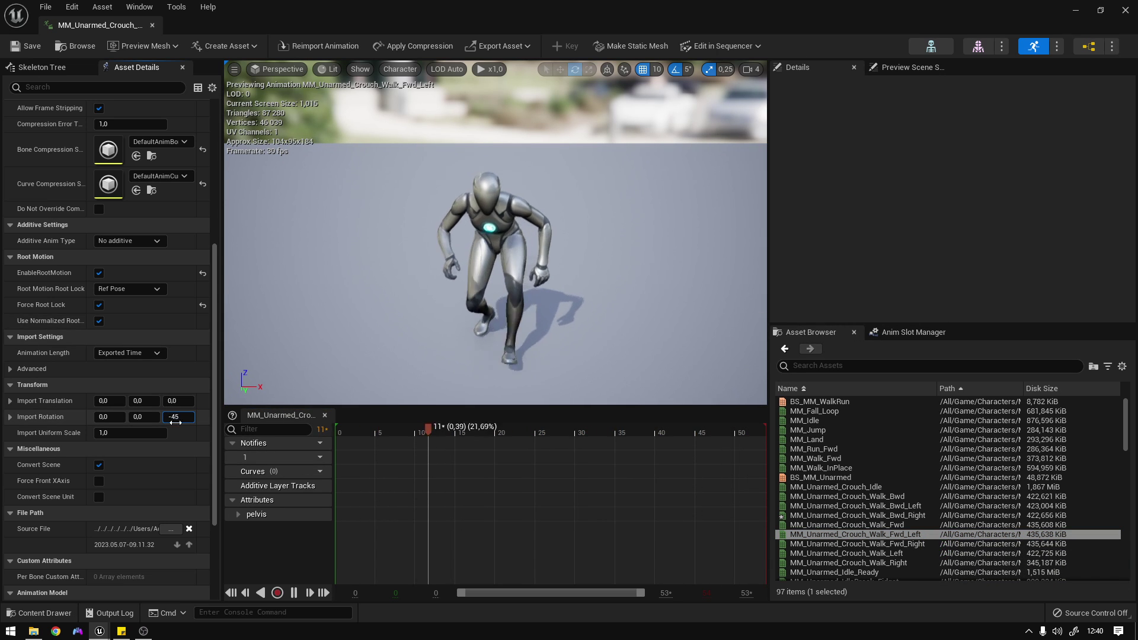
pyautogui.click(144, 290)
pyautogui.click(145, 313)
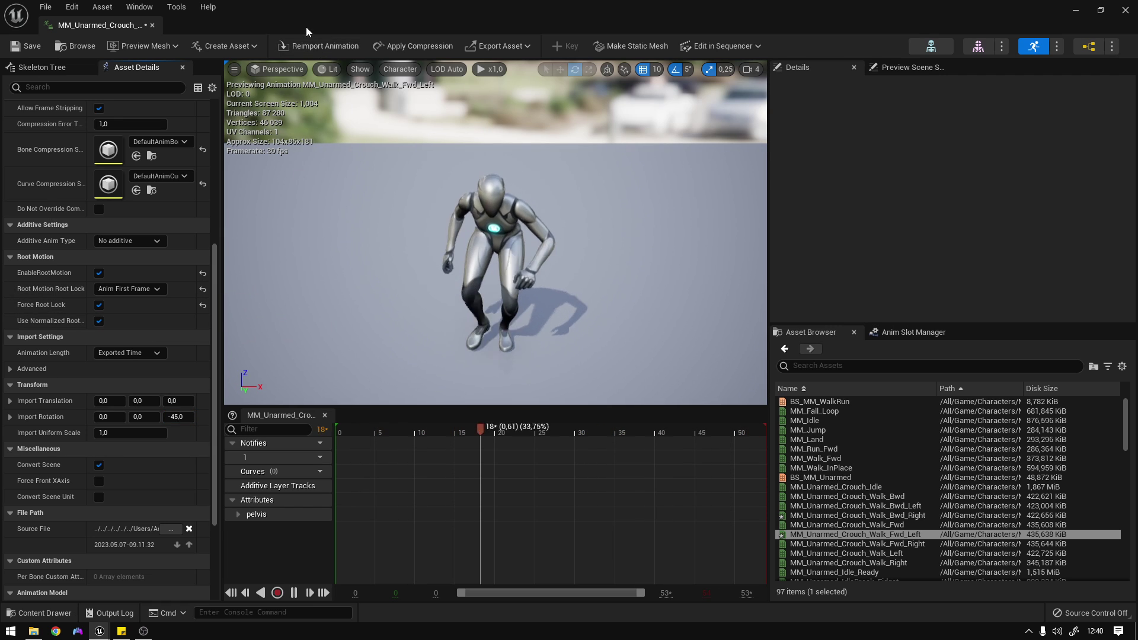
pyautogui.click(312, 45)
# Reimport and save MM_Unarmed_Crouch_Walk_Fwd_Right with its Import Rotation Z set to 45 and Root Motion Root Lock set to Anim First Frame.
pyautogui.doubleClick(901, 543)
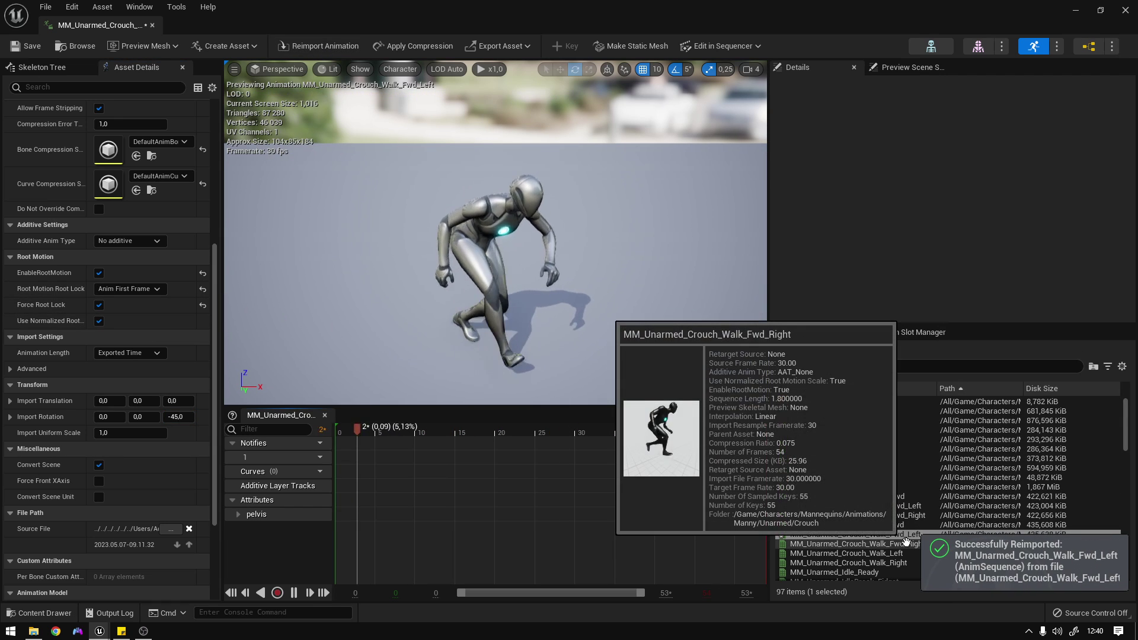
pyautogui.click(178, 416)
pyautogui.write('45')
pyautogui.click(138, 289)
pyautogui.click(138, 313)
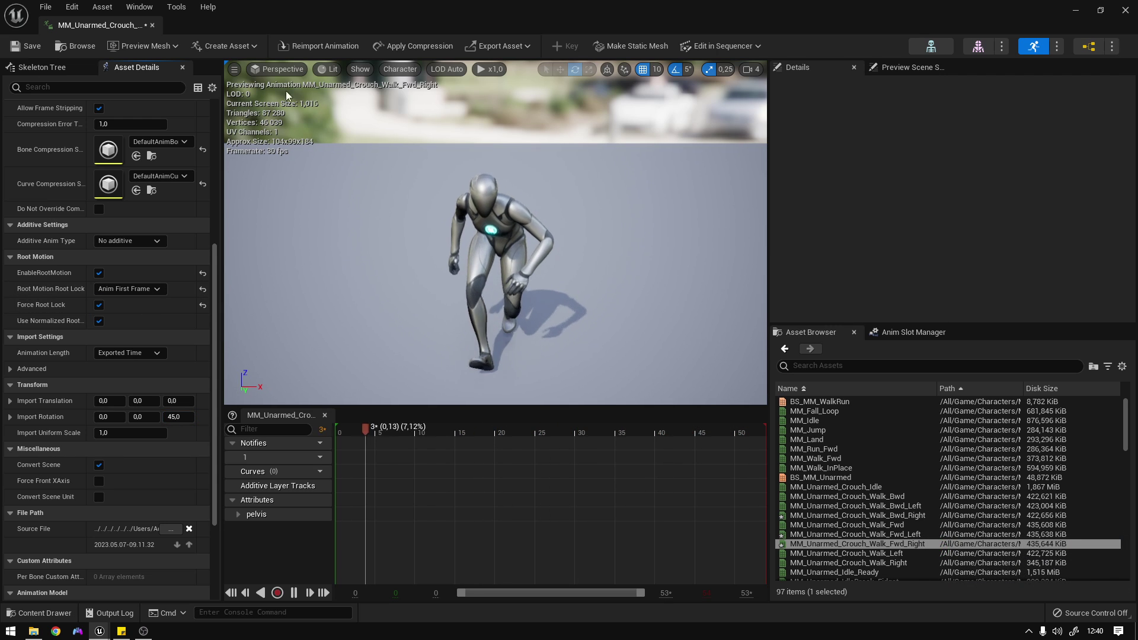
pyautogui.click(305, 45)
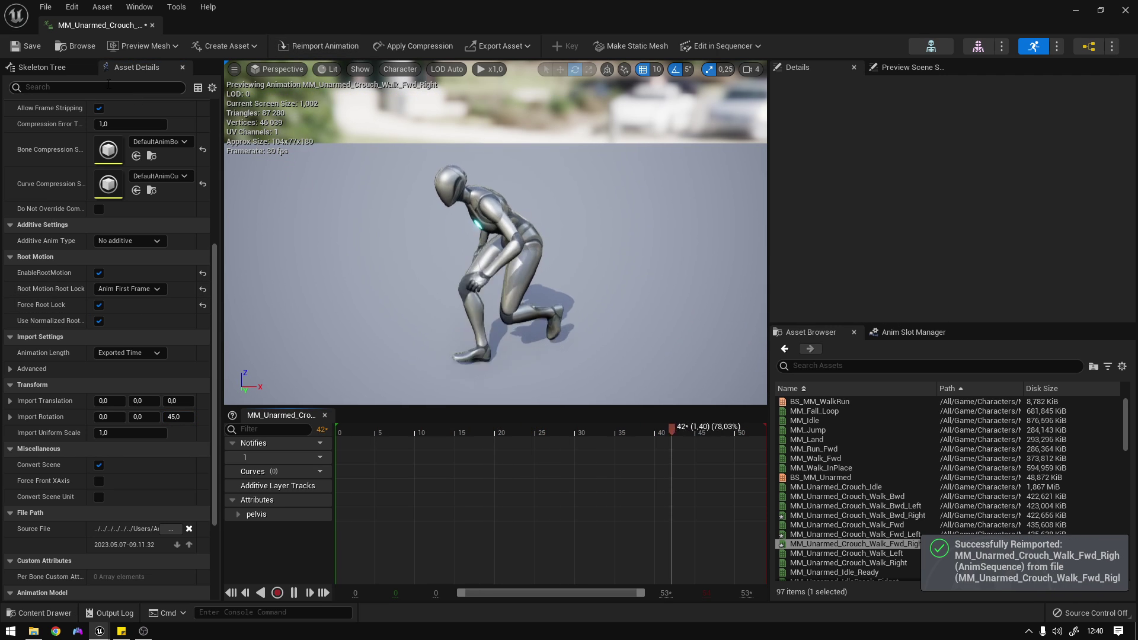
pyautogui.click(50, 18)
pyautogui.click(85, 69)
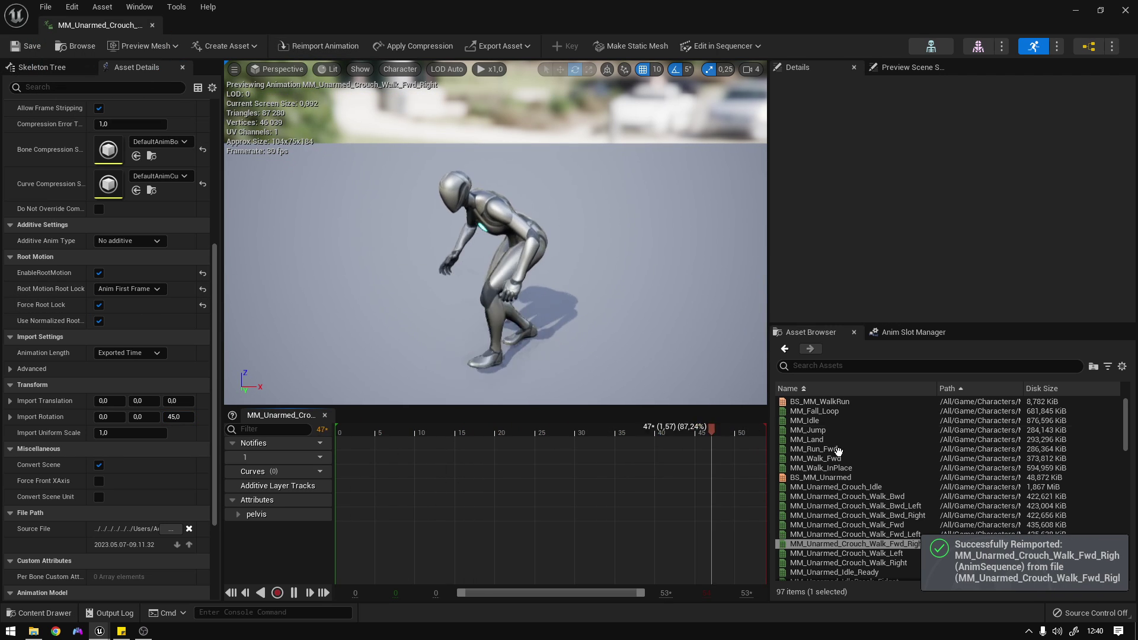
# Set MM_Unarmed_Crouch_Walk_Right's Import Translation to X 15, Y -10 and Root Motion Root Lock to Anim First Frame, and reimport and save it.
pyautogui.scroll(-2, 863, 473)
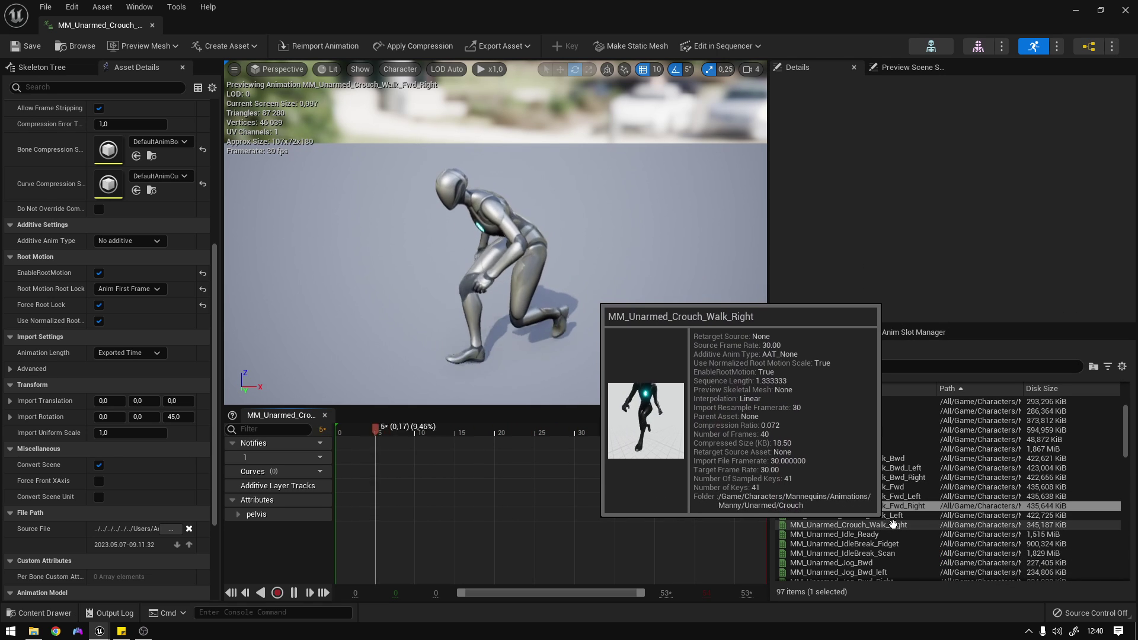
pyautogui.click(899, 525)
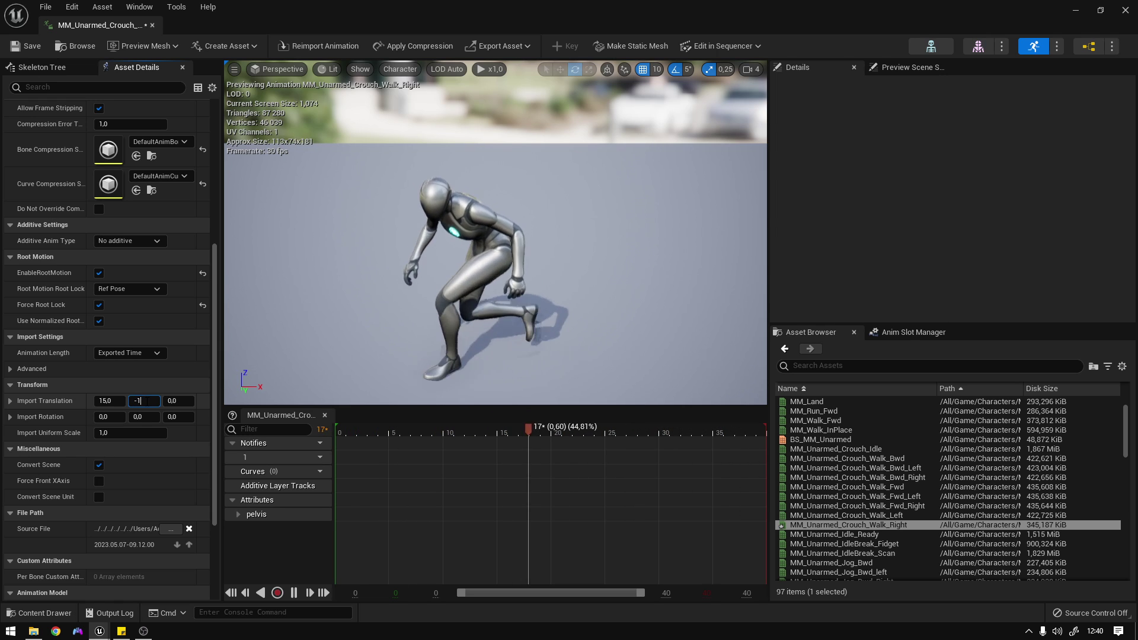
pyautogui.click(138, 290)
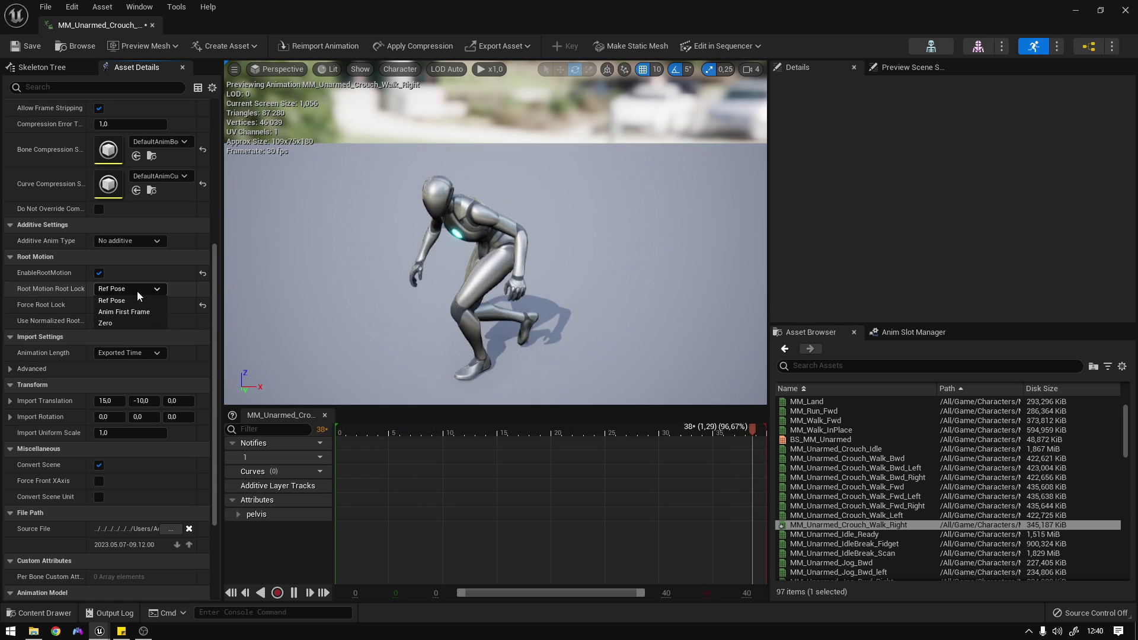
pyautogui.click(137, 312)
pyautogui.click(304, 41)
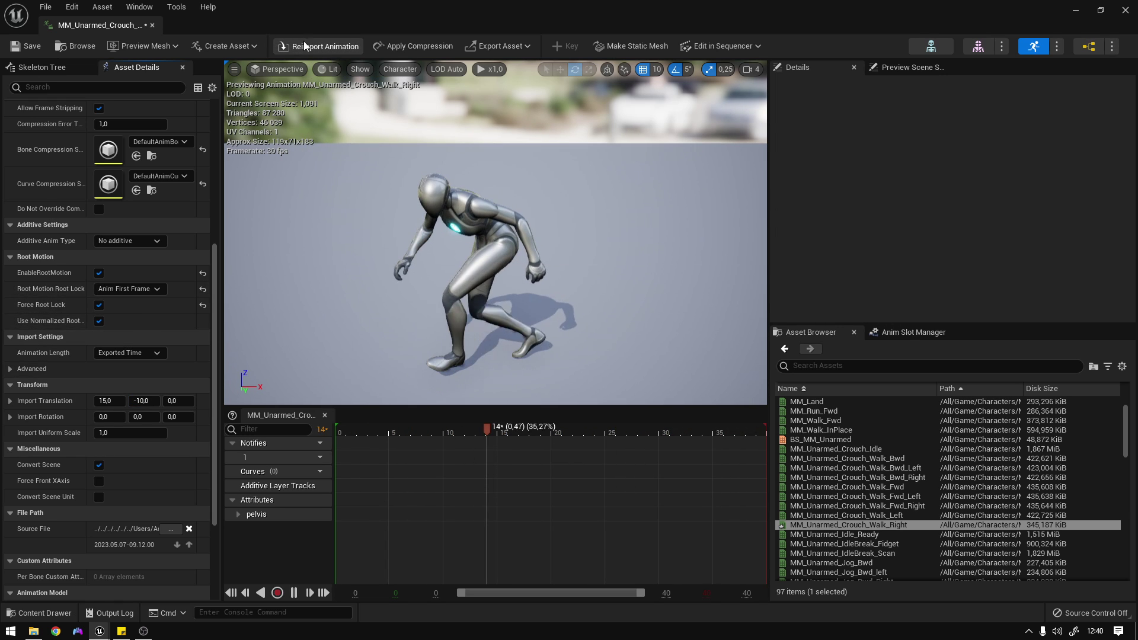
pyautogui.click(30, 46)
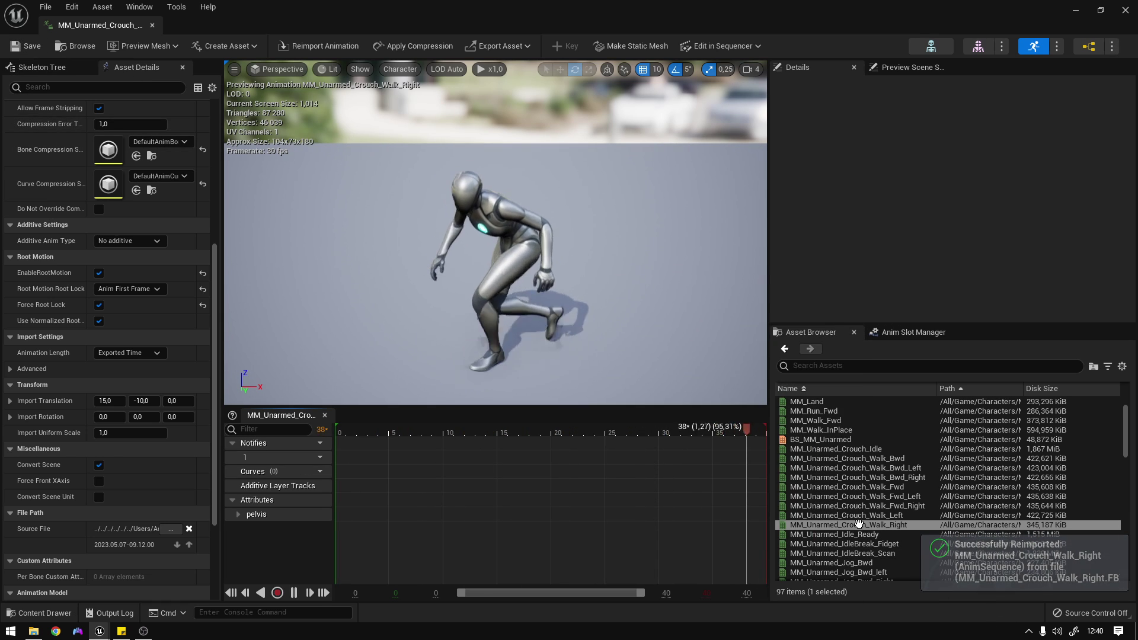
# Reimport and save MM_Unarmed_Crouch_Walk_Bwd_Left with its Import Translation set to X -15 and Y 10.
pyautogui.click(895, 468)
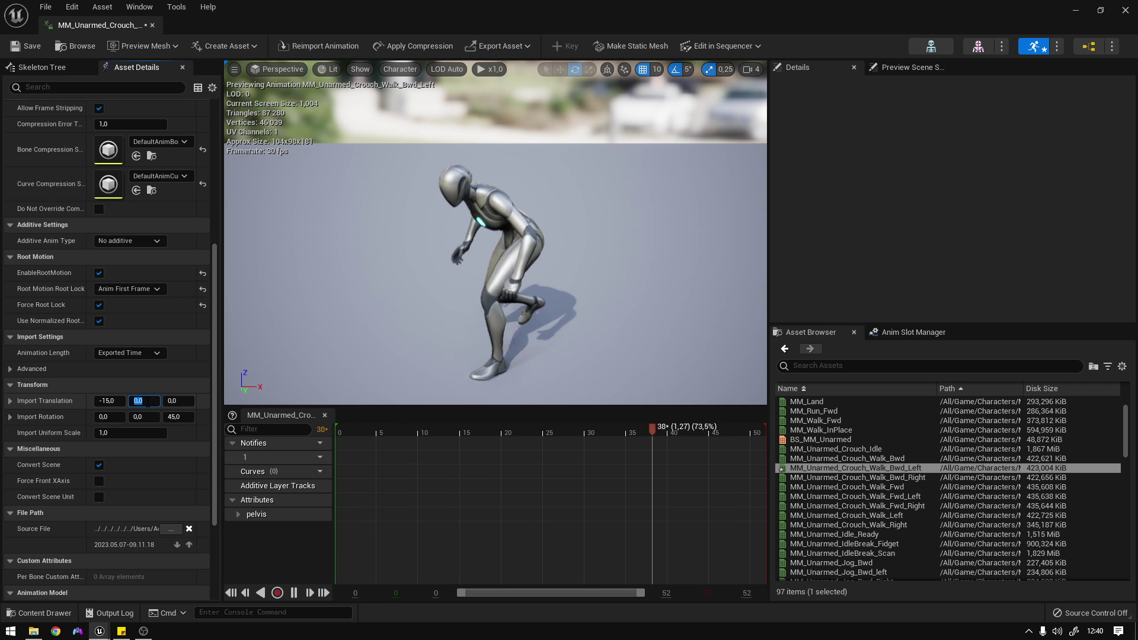
pyautogui.press('Return')
pyautogui.click(319, 46)
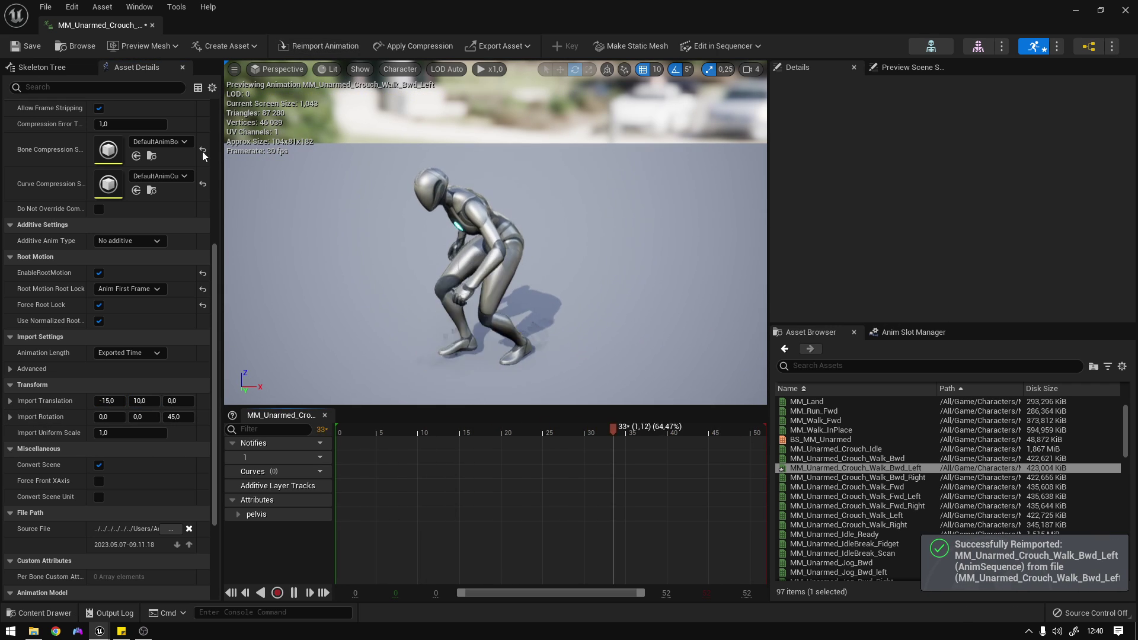
pyautogui.click(29, 51)
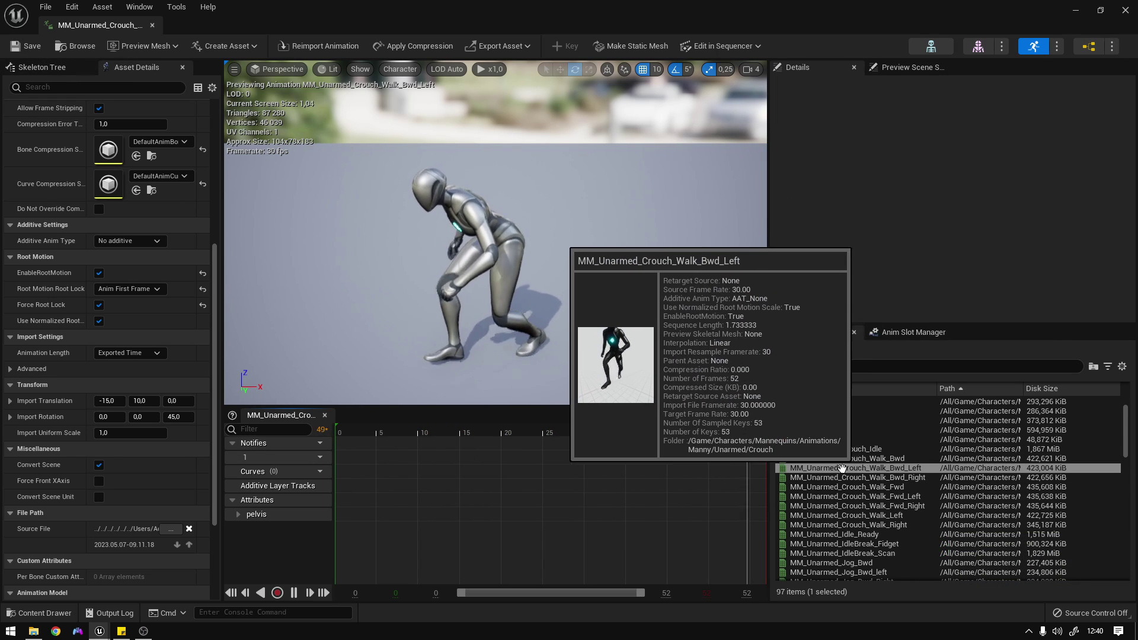
# At frame 0 of MM_Unarmed_Crouch_Walk_Bwd_Left, rotate the spine_01 bone to turn the torso towards the front, key it and save.
pyautogui.click(294, 592)
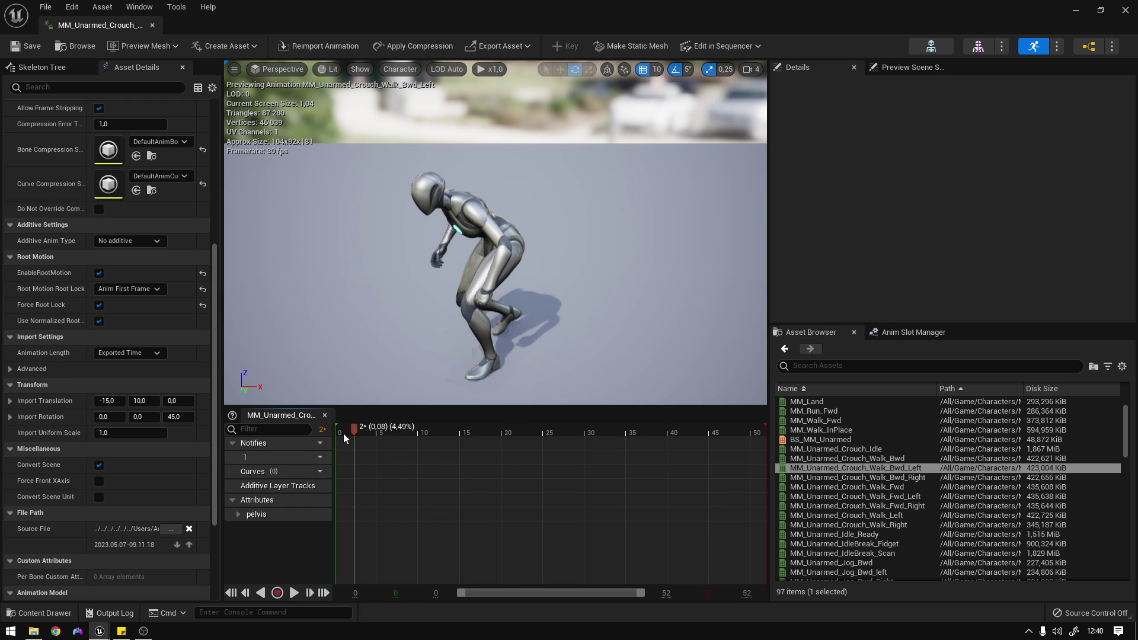
pyautogui.click(49, 71)
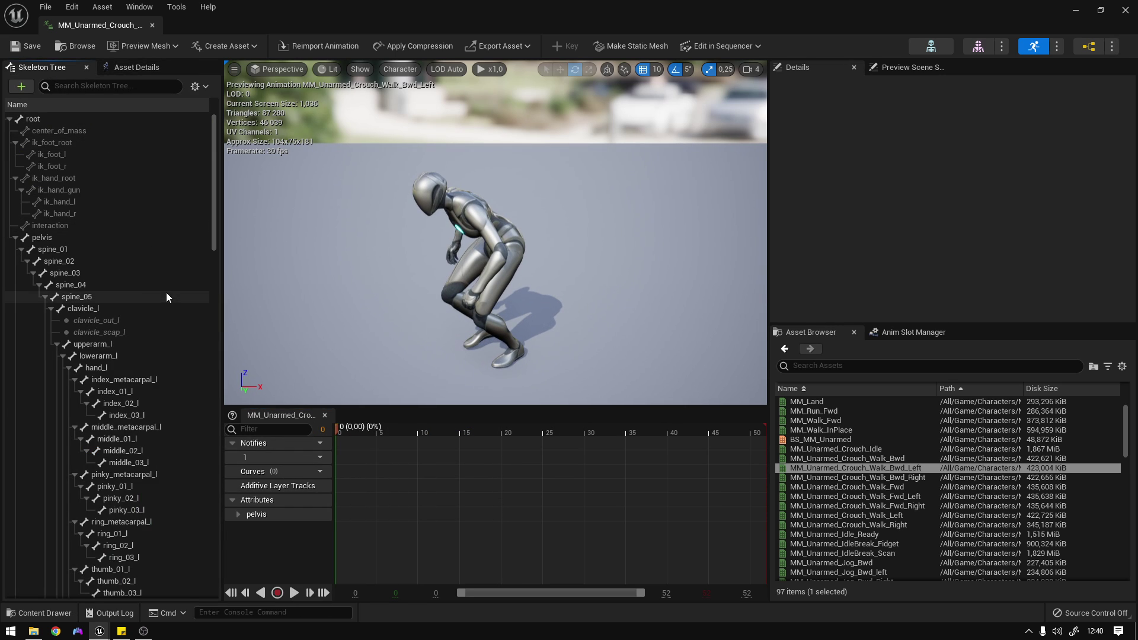
pyautogui.click(118, 250)
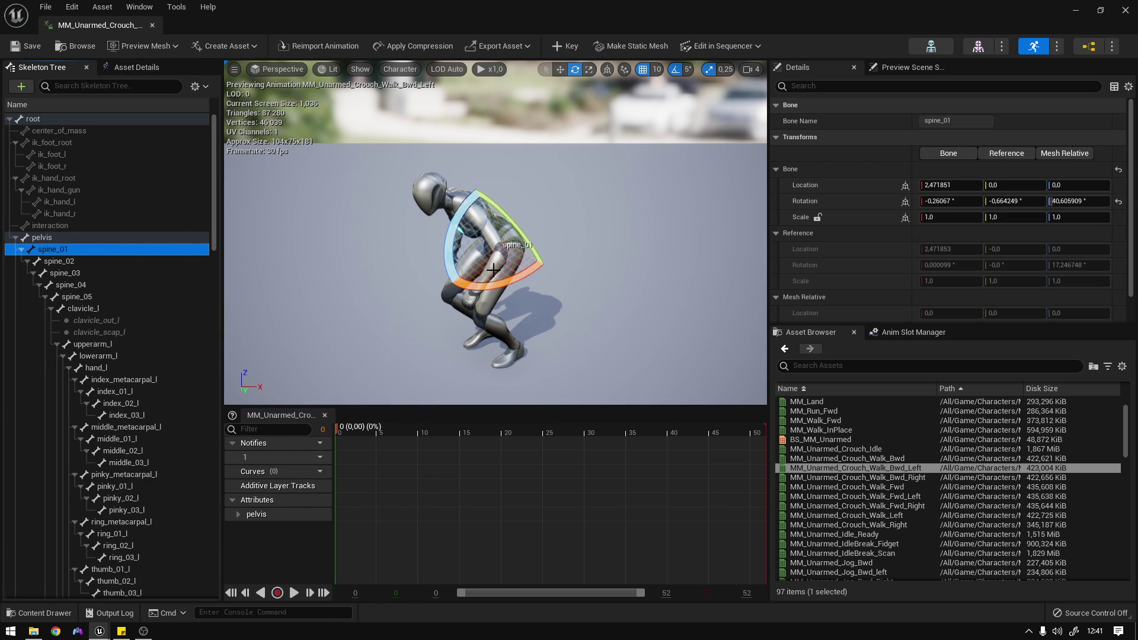
pyautogui.moveTo(497, 283); pyautogui.dragTo(498, 285)
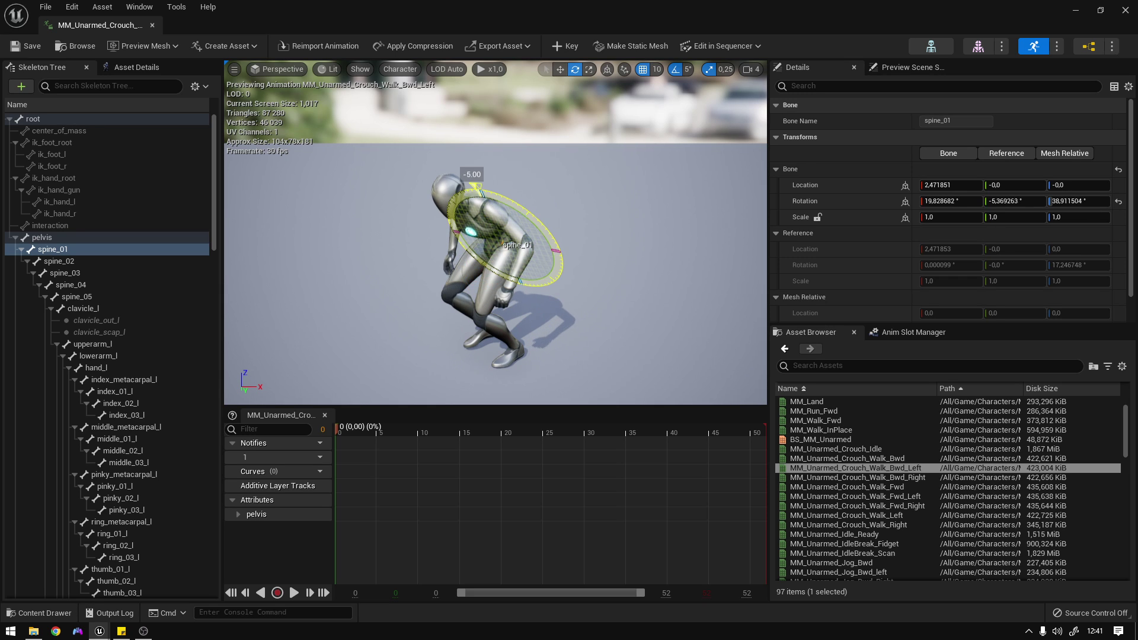
pyautogui.click(565, 46)
pyautogui.click(32, 48)
# Rotate spine_01 at frame 0 of MM_Unarmed_Crouch_Walk_Bwd_Right to turn the torso towards the front, including a 5° tilt, key it and save.
pyautogui.click(937, 487)
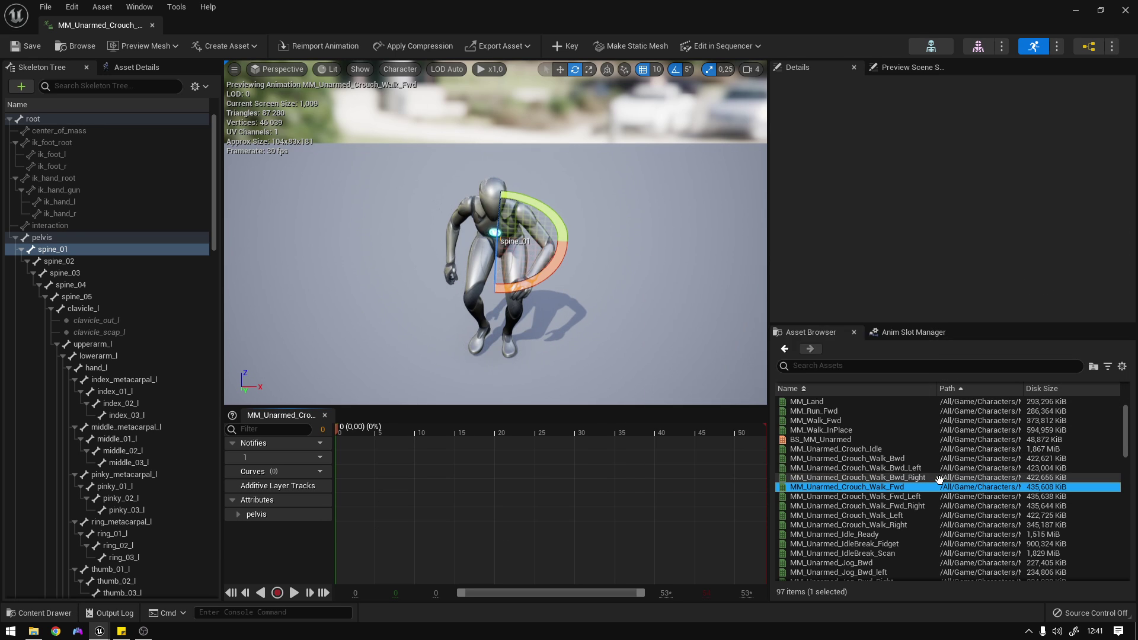
pyautogui.click(938, 478)
pyautogui.moveTo(482, 286); pyautogui.dragTo(475, 186)
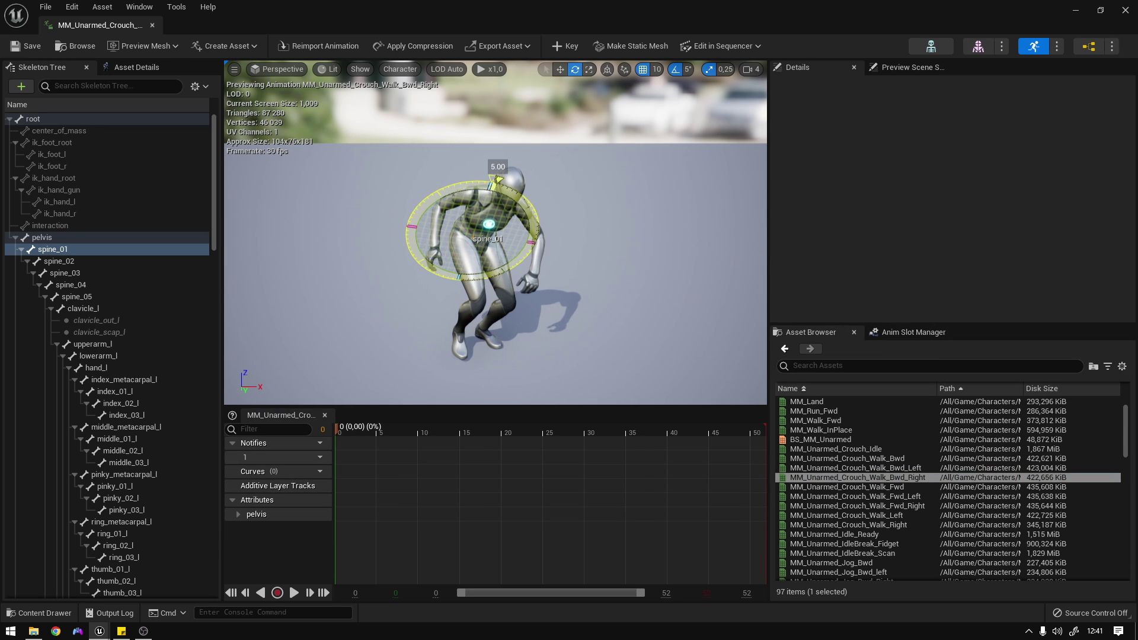
pyautogui.click(564, 45)
pyautogui.click(27, 46)
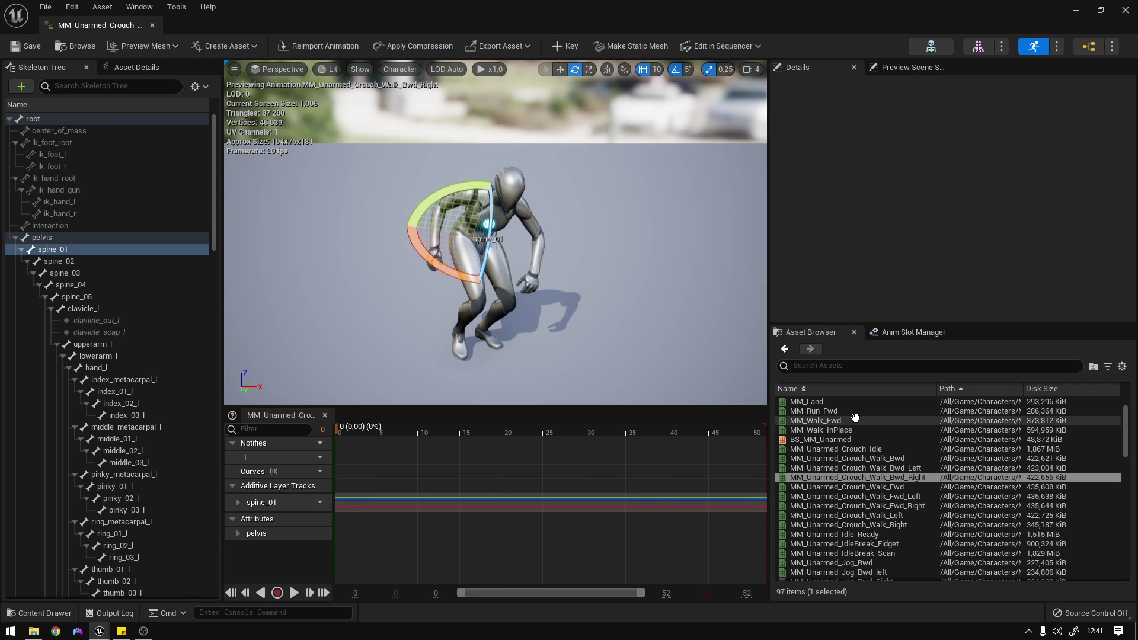
# Rotate spine_01 at frame 0 of MM_Unarmed_Crouch_Walk_Fwd_Left to turn the torso towards the front, key it and save.
pyautogui.click(890, 497)
pyautogui.moveTo(422, 253); pyautogui.dragTo(407, 229)
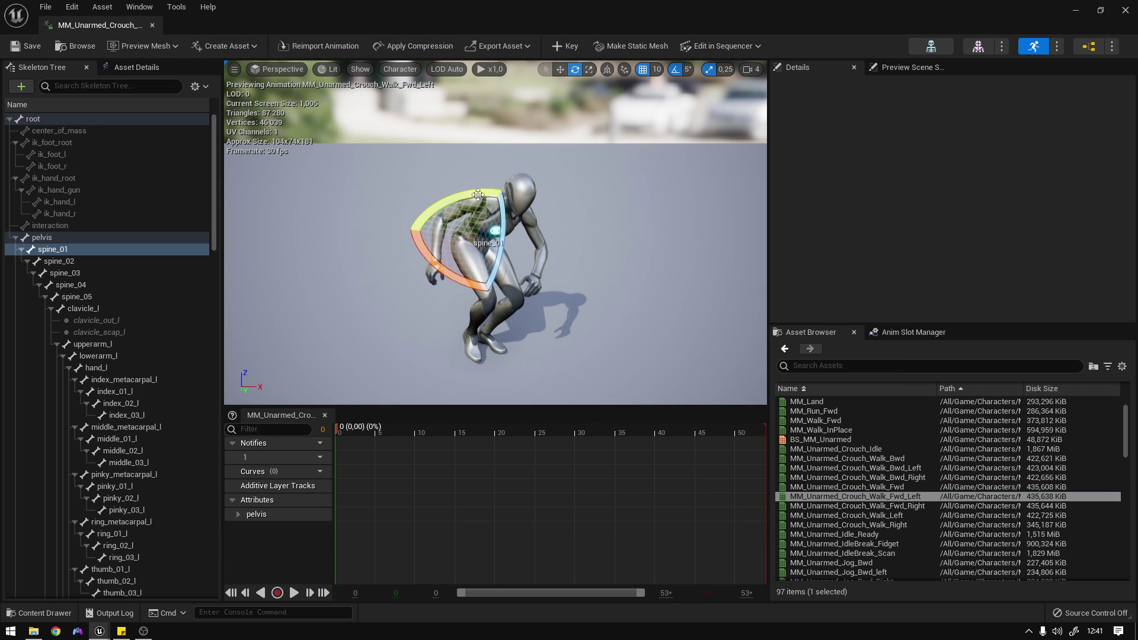
pyautogui.click(564, 46)
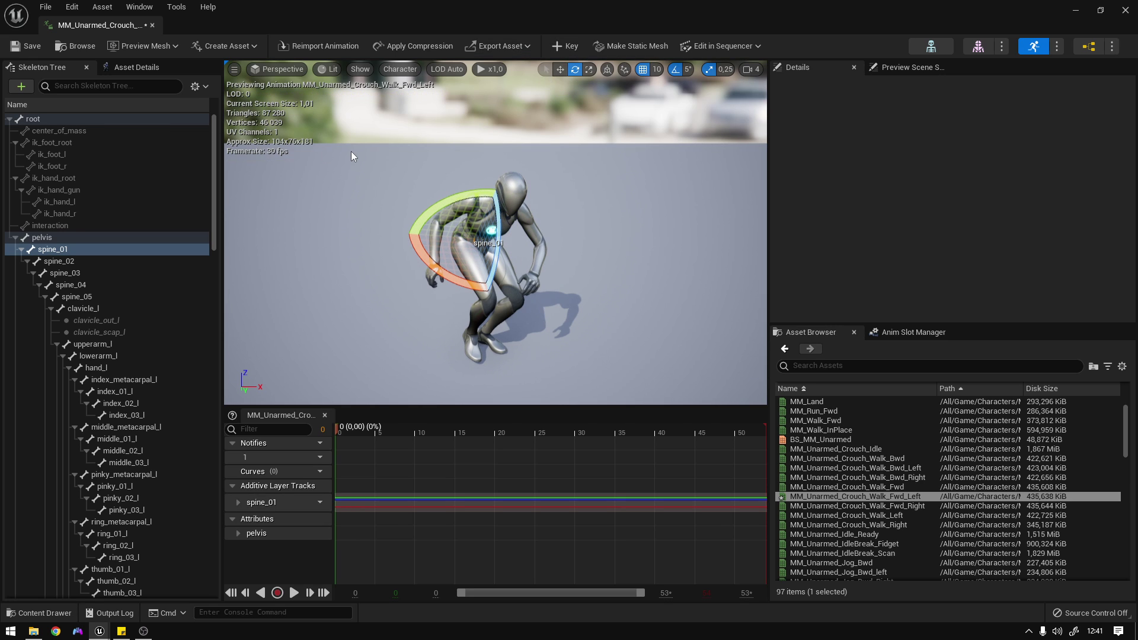
pyautogui.click(14, 45)
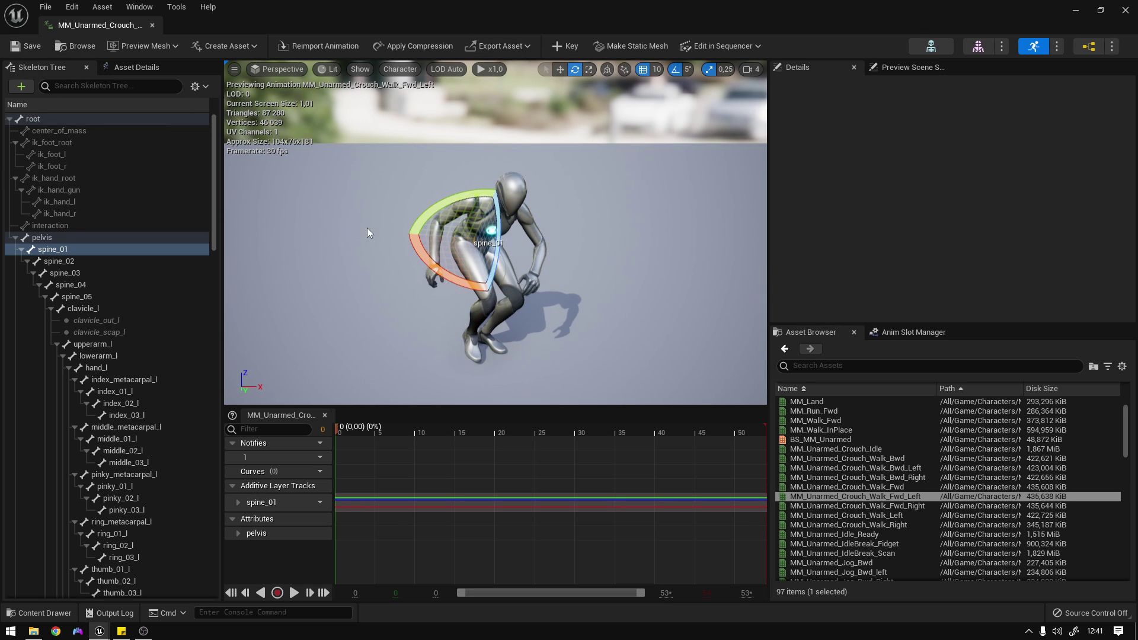
# Rotate spine_01 at frame 0 of MM_Unarmed_Crouch_Walk_Fwd_Right to turn the torso towards the front, including a -5° tilt, key it and save.
pyautogui.doubleClick(915, 505)
pyautogui.moveTo(529, 282); pyautogui.dragTo(578, 243)
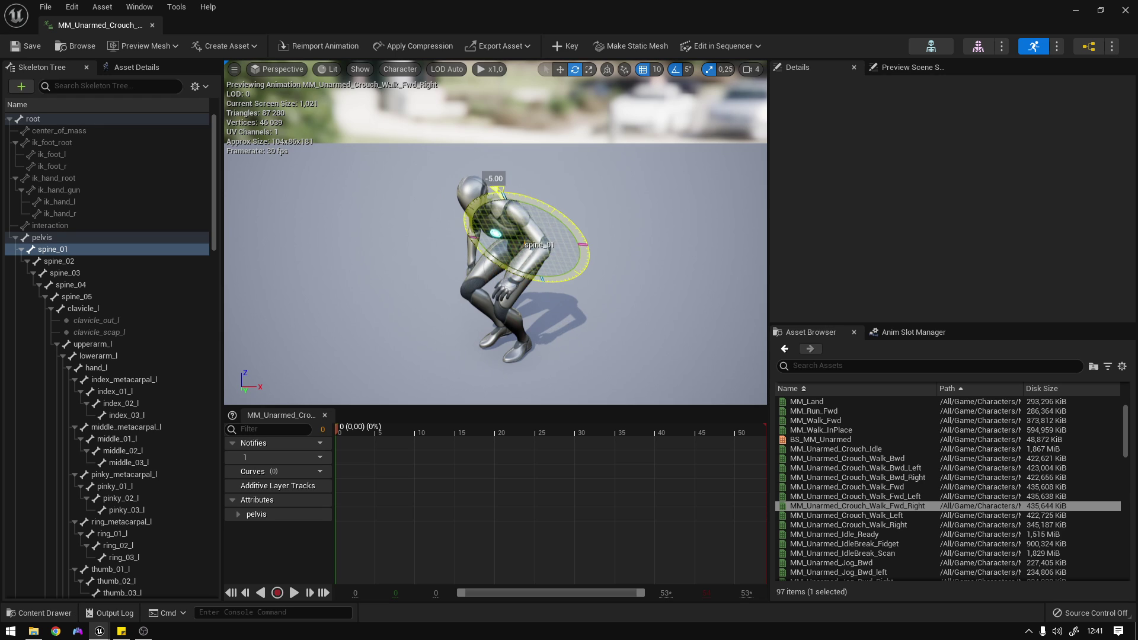
pyautogui.click(566, 46)
pyautogui.click(29, 51)
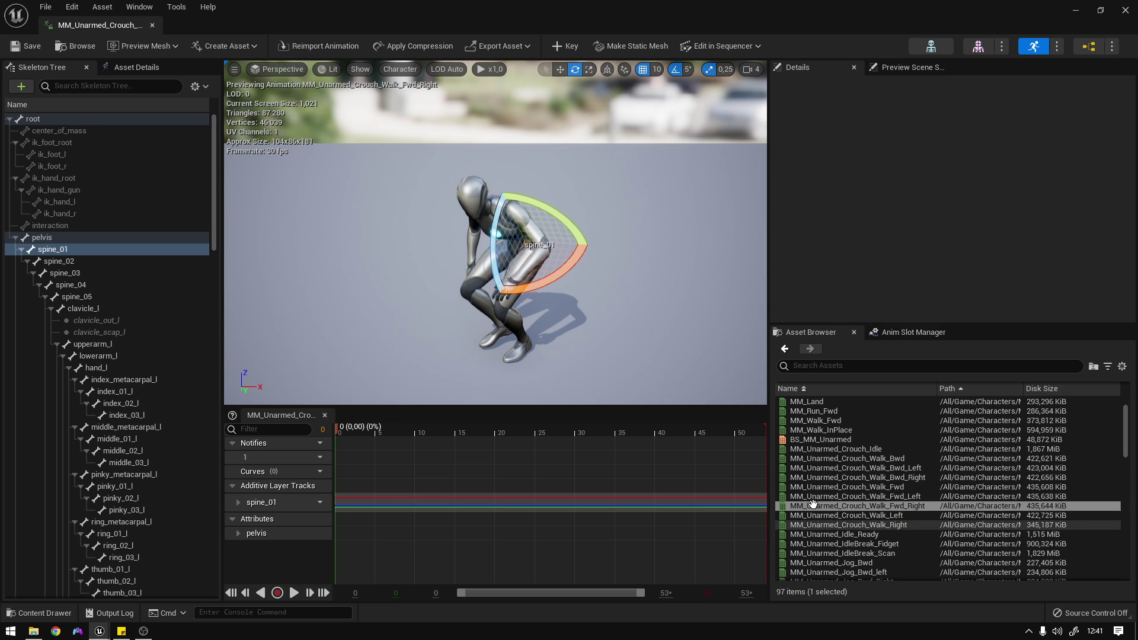
# Open MM_Unarmed_Crouch_Walk_Bwd and add the existing sync marker L at the start of its notify track.
pyautogui.click(907, 458)
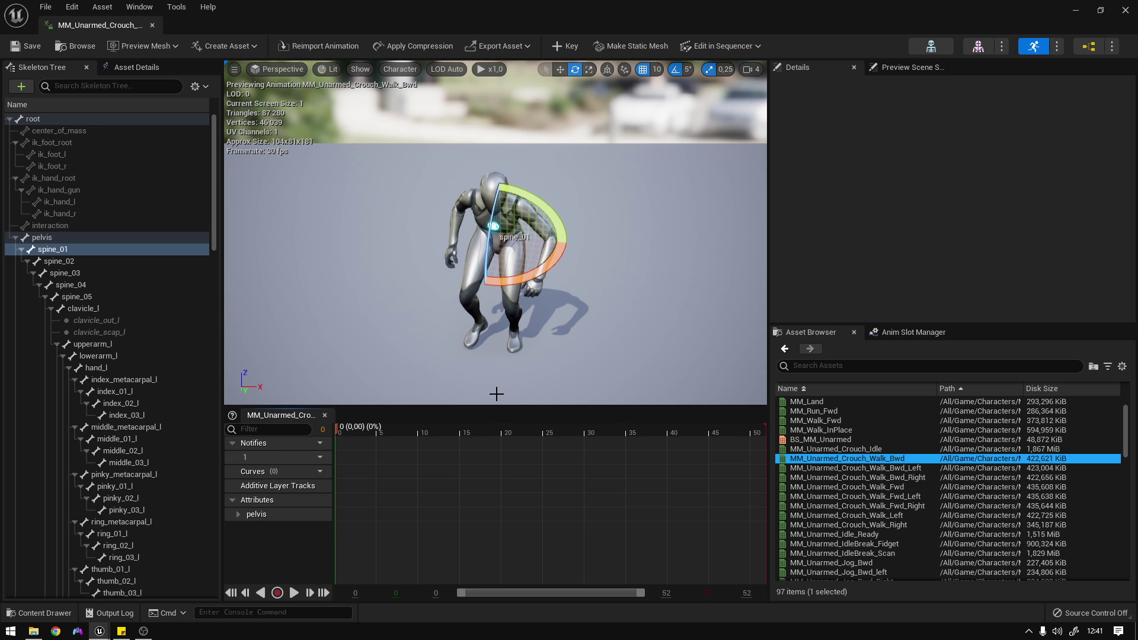
pyautogui.click(336, 458)
pyautogui.rightClick(336, 458)
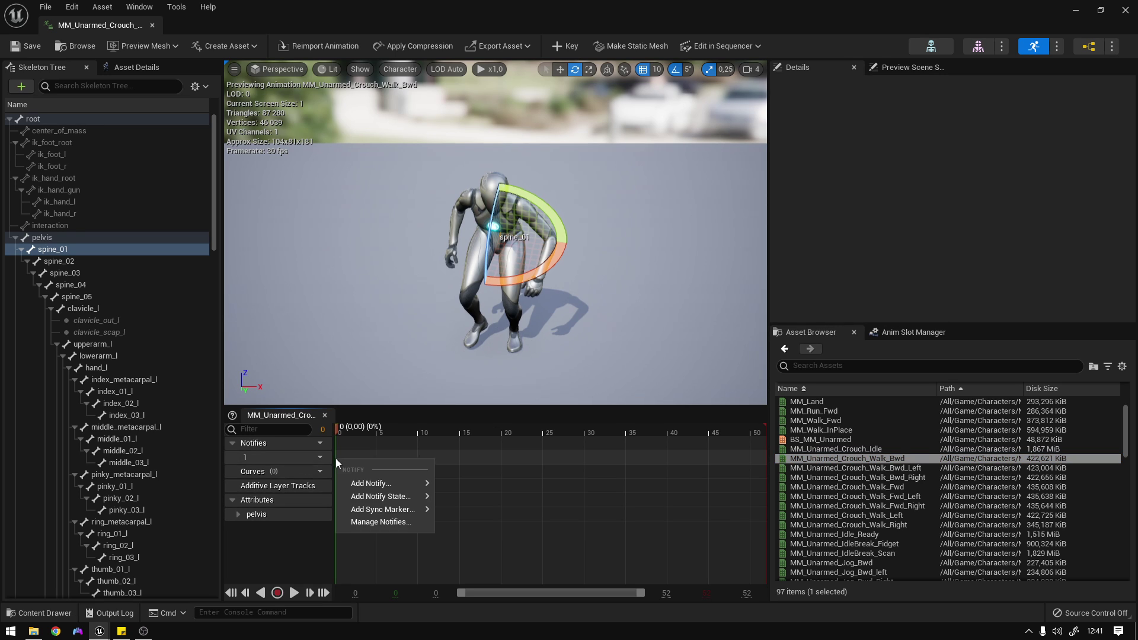
pyautogui.moveTo(383, 509)
pyautogui.moveTo(486, 540)
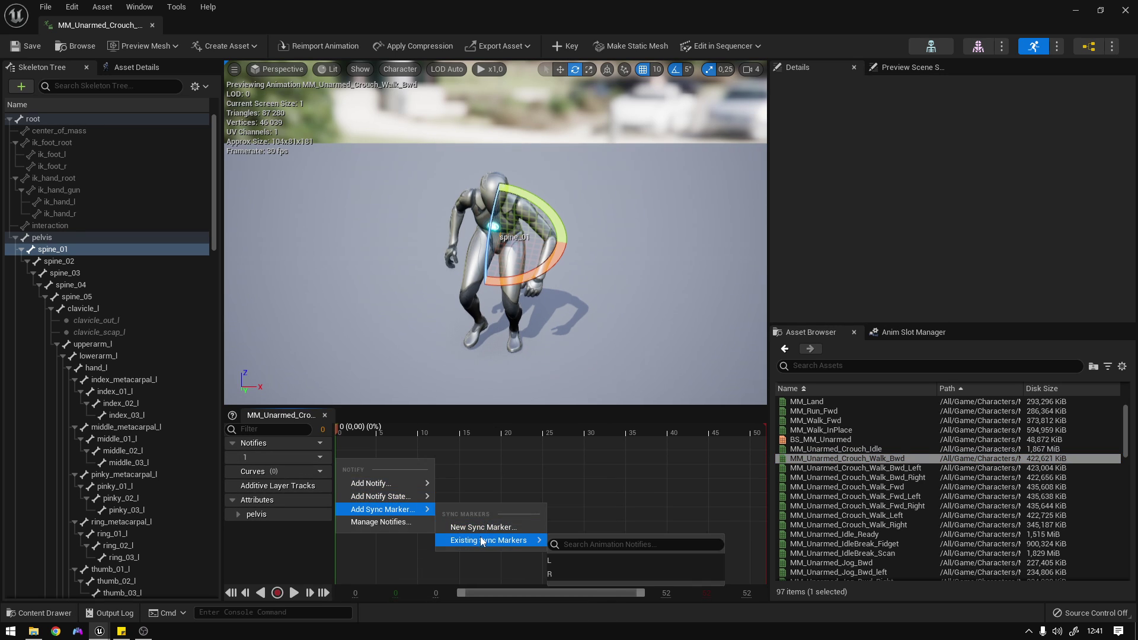
pyautogui.click(556, 561)
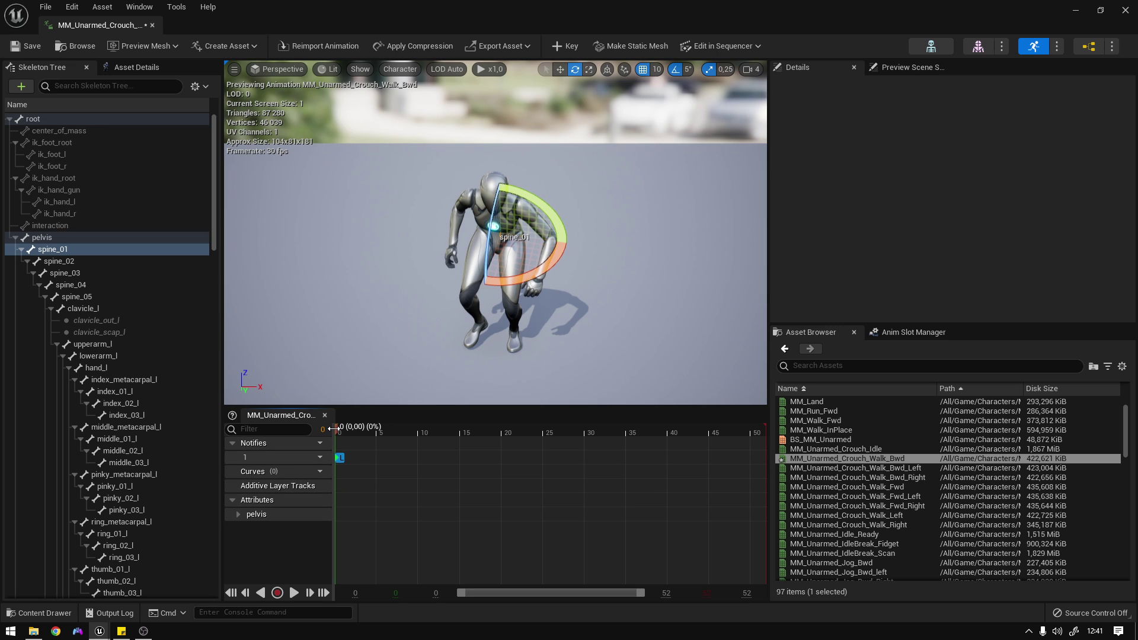
# Add L sync markers at about frames 15 and 33 and R sync markers at about frames 6, 23 and 42 of MM_Unarmed_Crouch_Walk_Bwd.
pyautogui.moveTo(336, 429); pyautogui.dragTo(351, 429)
pyautogui.moveTo(380, 433)
pyautogui.mouseDown()
pyautogui.moveTo(793, 442)
pyautogui.moveTo(336, 447)
pyautogui.moveTo(388, 447)
pyautogui.mouseUp()
pyautogui.rightClick(389, 463)
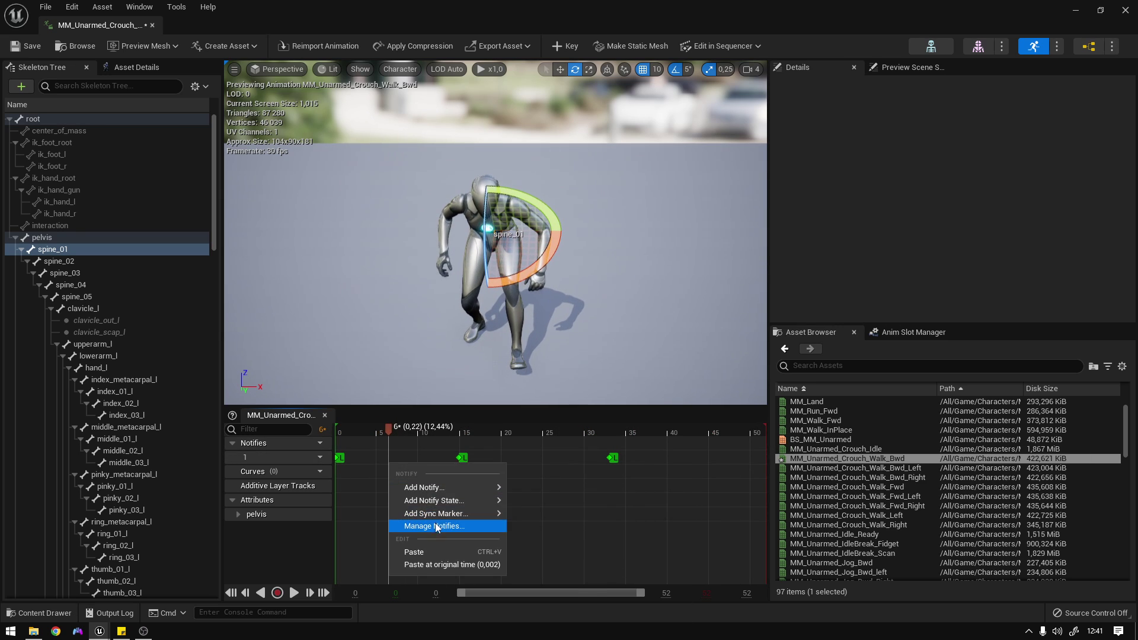
pyautogui.moveTo(442, 513)
pyautogui.moveTo(560, 544)
pyautogui.click(634, 583)
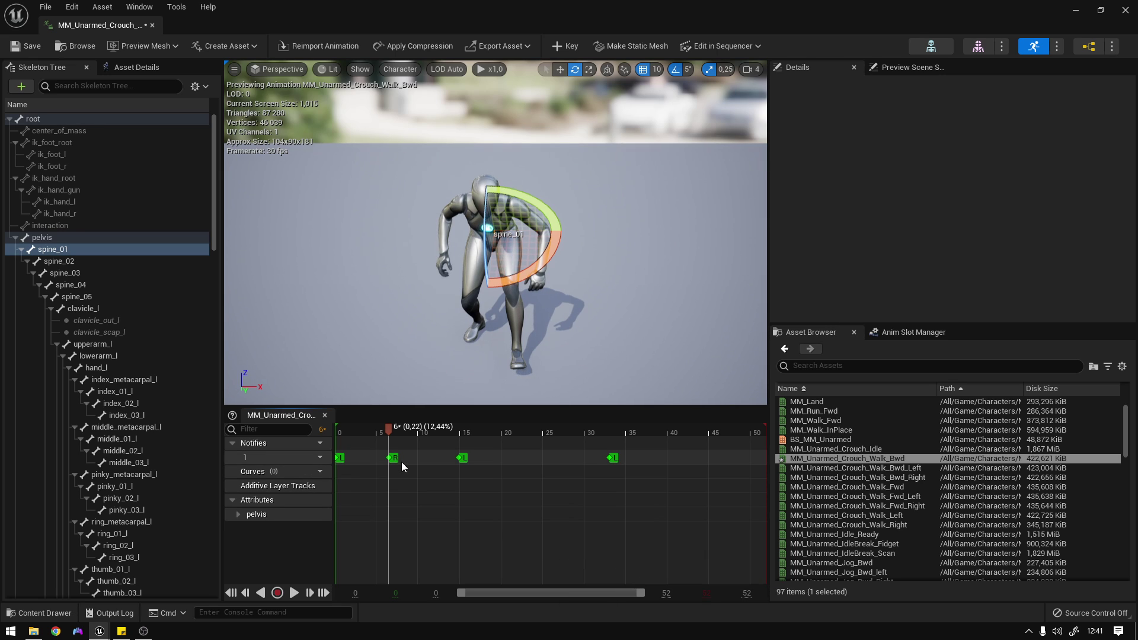
pyautogui.click(432, 437)
pyautogui.moveTo(433, 438)
pyautogui.mouseDown()
pyautogui.moveTo(763, 444)
pyautogui.moveTo(719, 447)
pyautogui.mouseUp()
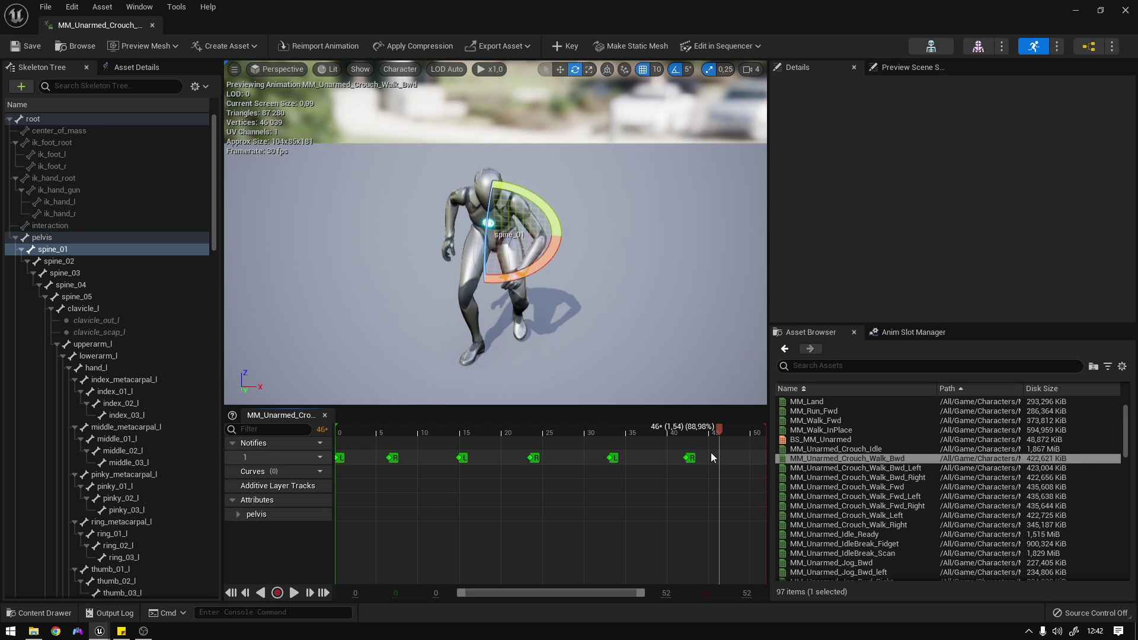
# Save the animation, copy all its sync markers and paste them into MM_Unarmed_Crouch_Walk_Bwd_Left and MM_Unarmed_Crouch_Walk_Bwd_Right, saving both.
pyautogui.click(368, 456)
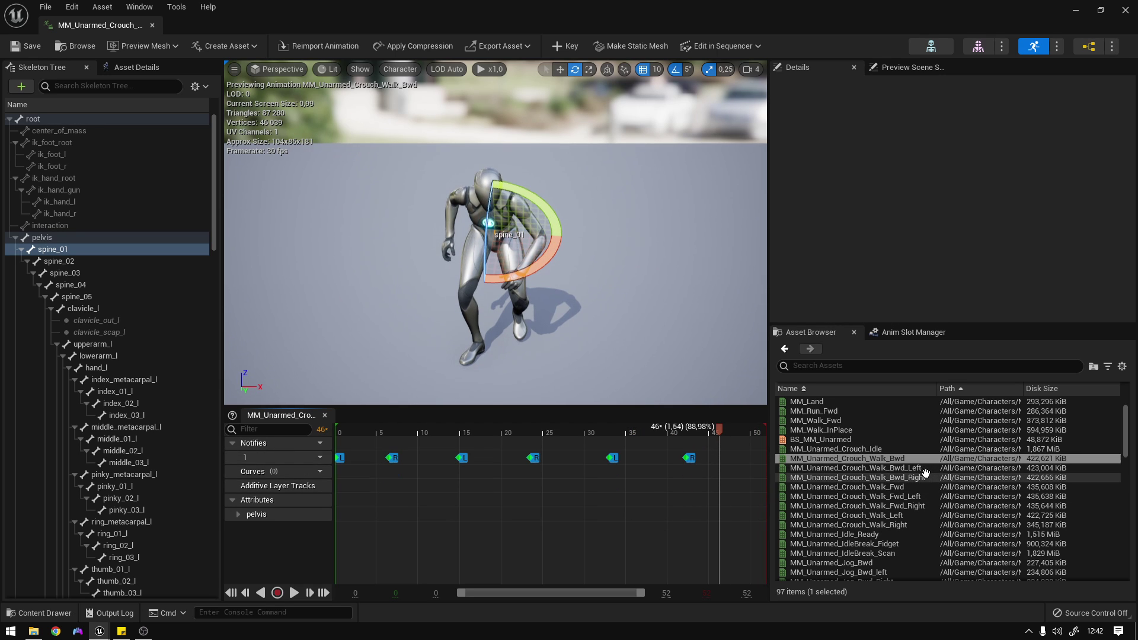
pyautogui.click(865, 468)
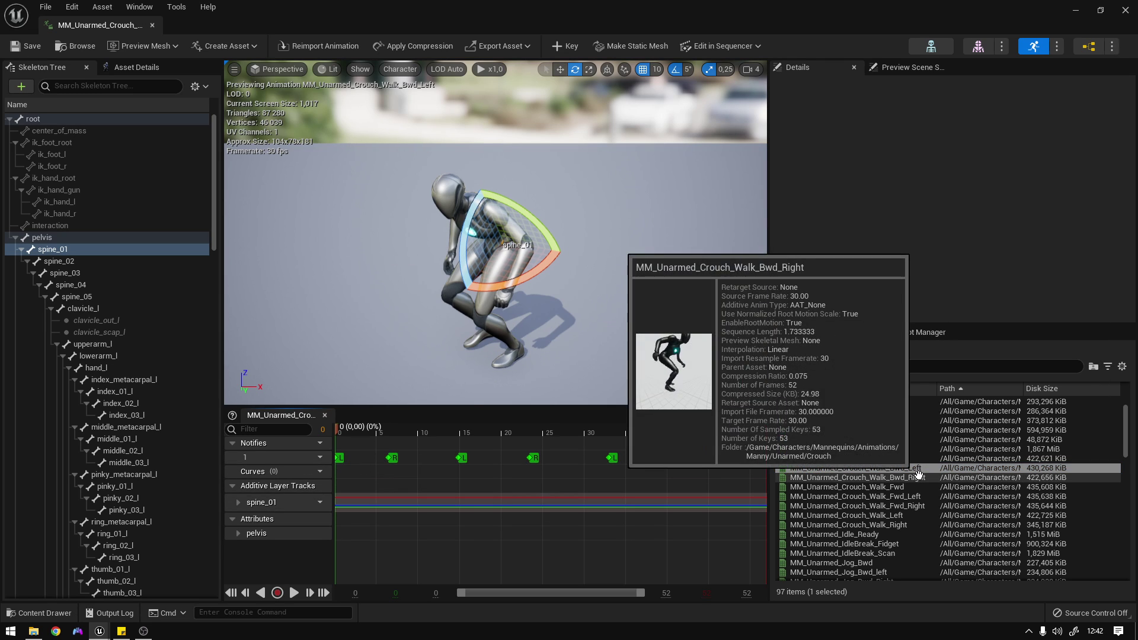
pyautogui.click(841, 478)
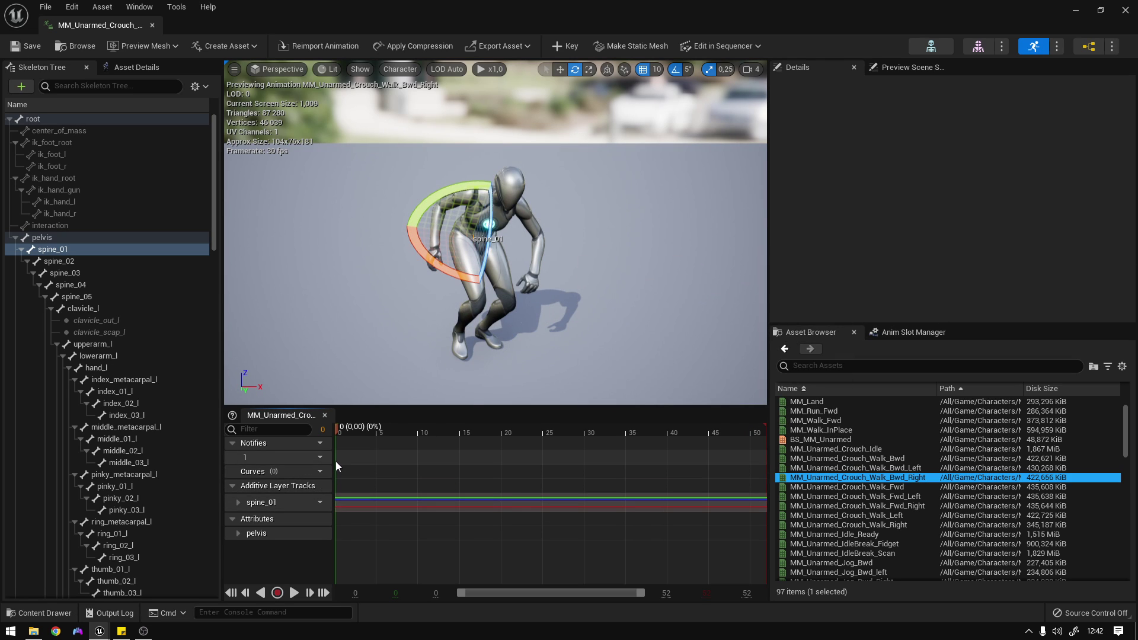
pyautogui.hotkey('ctrl', 'v')
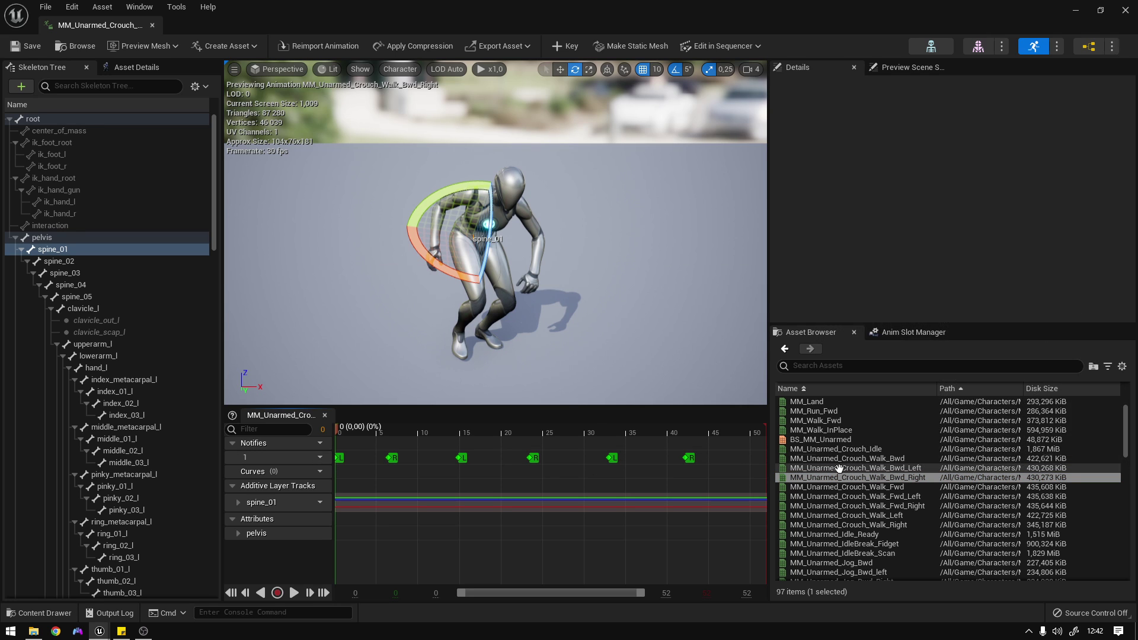
# Open MM_Unarmed_Crouch_Walk_Fwd and add the existing sync marker L at the start of its notify track.
pyautogui.doubleClick(896, 486)
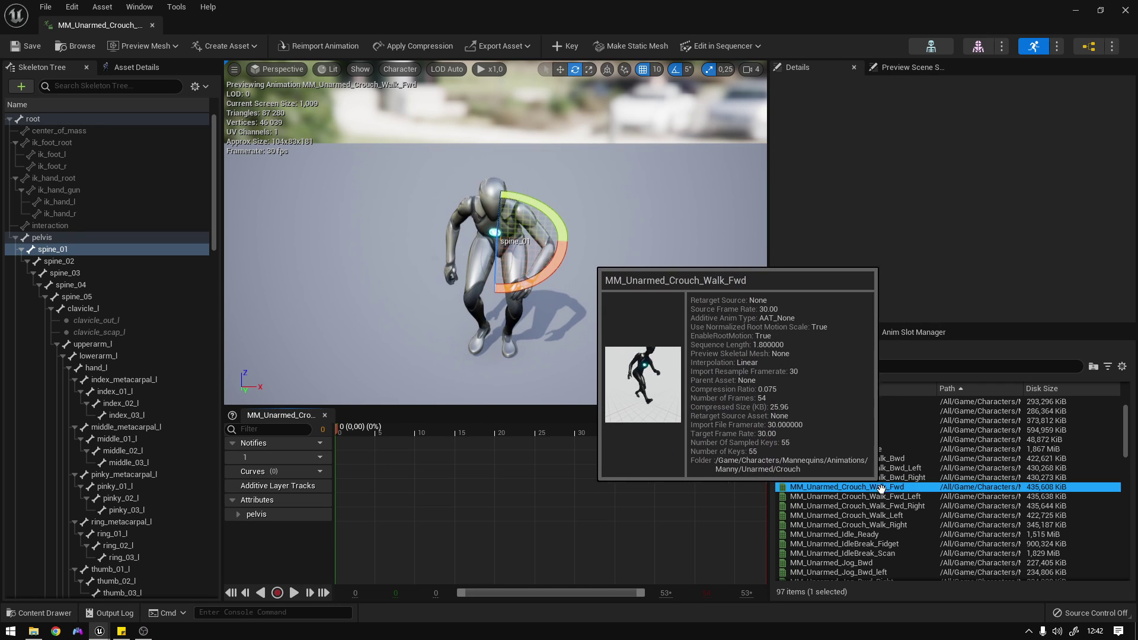
pyautogui.rightClick(336, 458)
pyautogui.moveTo(463, 509)
pyautogui.moveTo(541, 540)
pyautogui.click(632, 540)
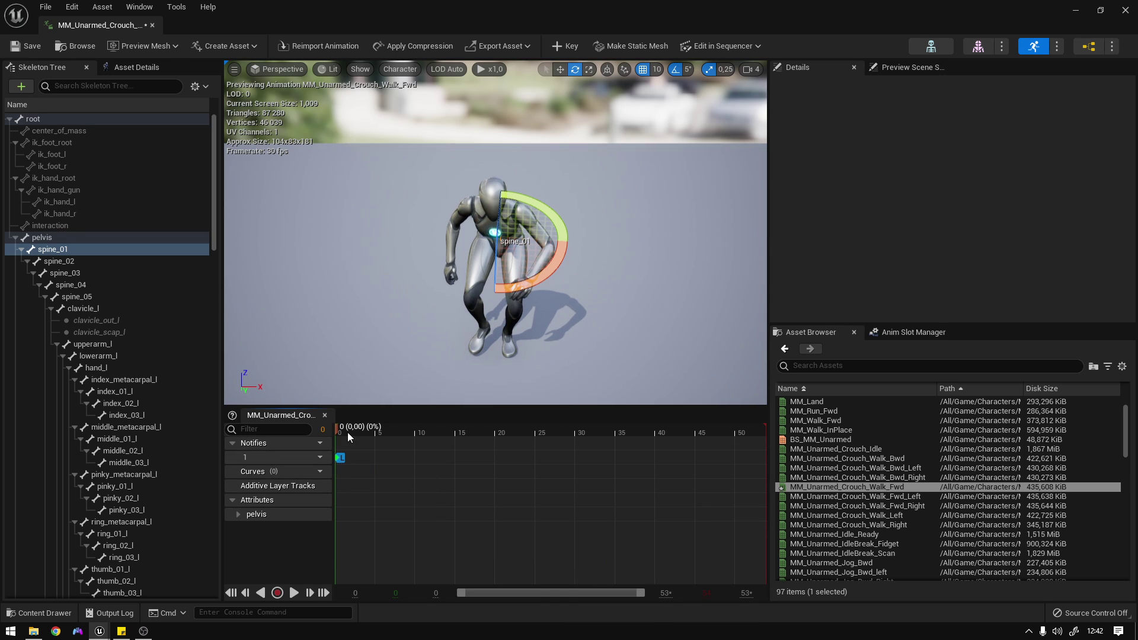
# Add L sync markers at about frames 15 and 34 and R sync markers at about frames 6, 24 and 43 of MM_Unarmed_Crouch_Walk_Fwd.
pyautogui.moveTo(336, 427)
pyautogui.mouseDown()
pyautogui.moveTo(764, 444)
pyautogui.moveTo(329, 447)
pyautogui.moveTo(385, 448)
pyautogui.mouseUp()
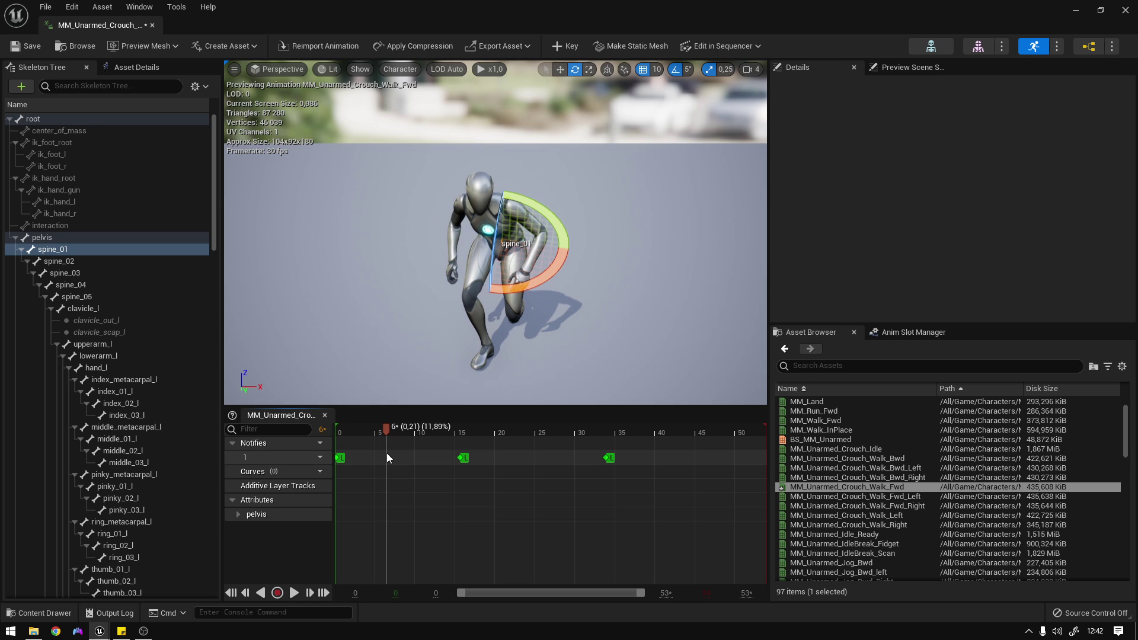
pyautogui.rightClick(387, 457)
pyautogui.moveTo(450, 506)
pyautogui.moveTo(589, 539)
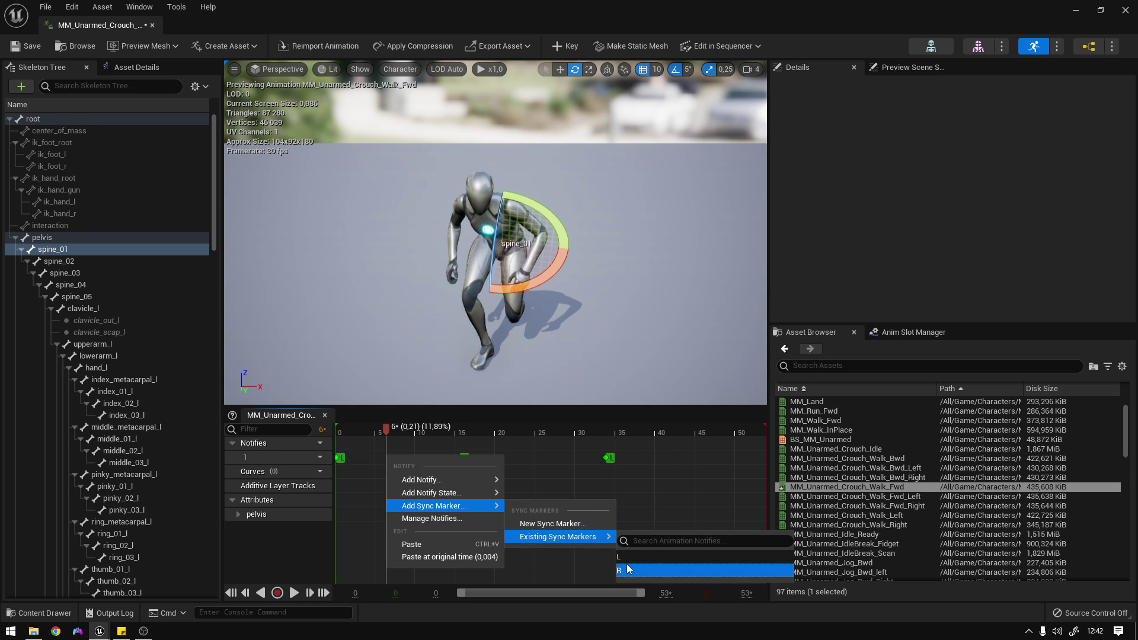
pyautogui.click(637, 554)
pyautogui.moveTo(386, 431)
pyautogui.mouseDown()
pyautogui.moveTo(751, 446)
pyautogui.moveTo(417, 454)
pyautogui.moveTo(338, 473)
pyautogui.mouseUp()
# Copy all the forward walk's sync markers and paste them into MM_Unarmed_Crouch_Walk_Fwd_Left and MM_Unarmed_Crouch_Walk_Fwd_Right, saving both.
pyautogui.hotkey('ctrl', 'v')
pyautogui.hotkey('ctrl', 'v')
pyautogui.doubleClick(872, 496)
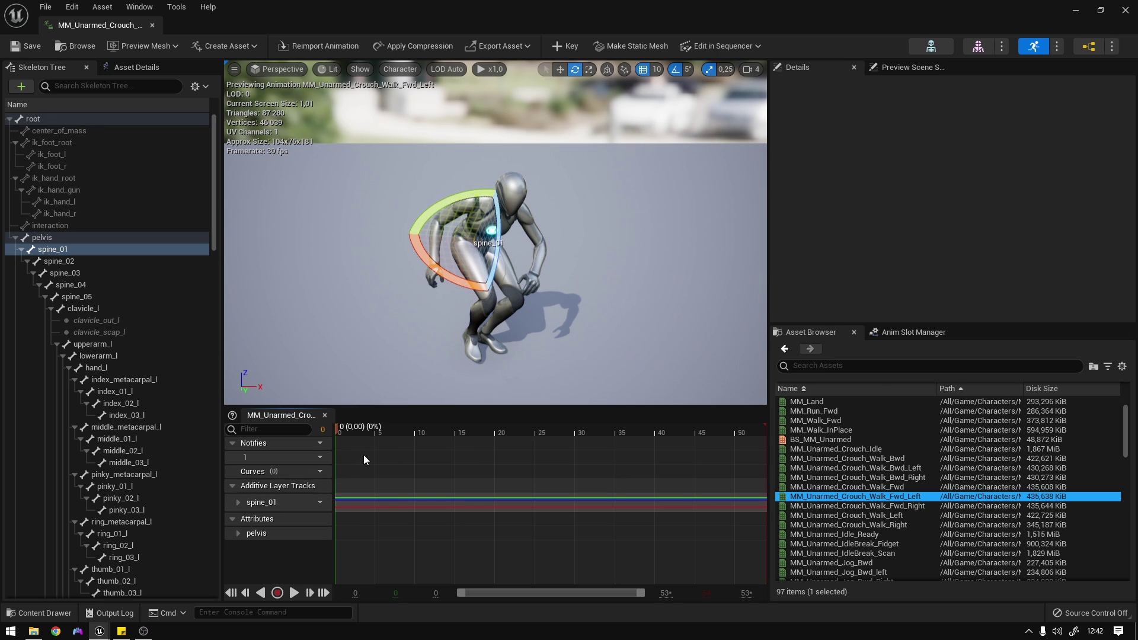
pyautogui.hotkey('ctrl', 'v')
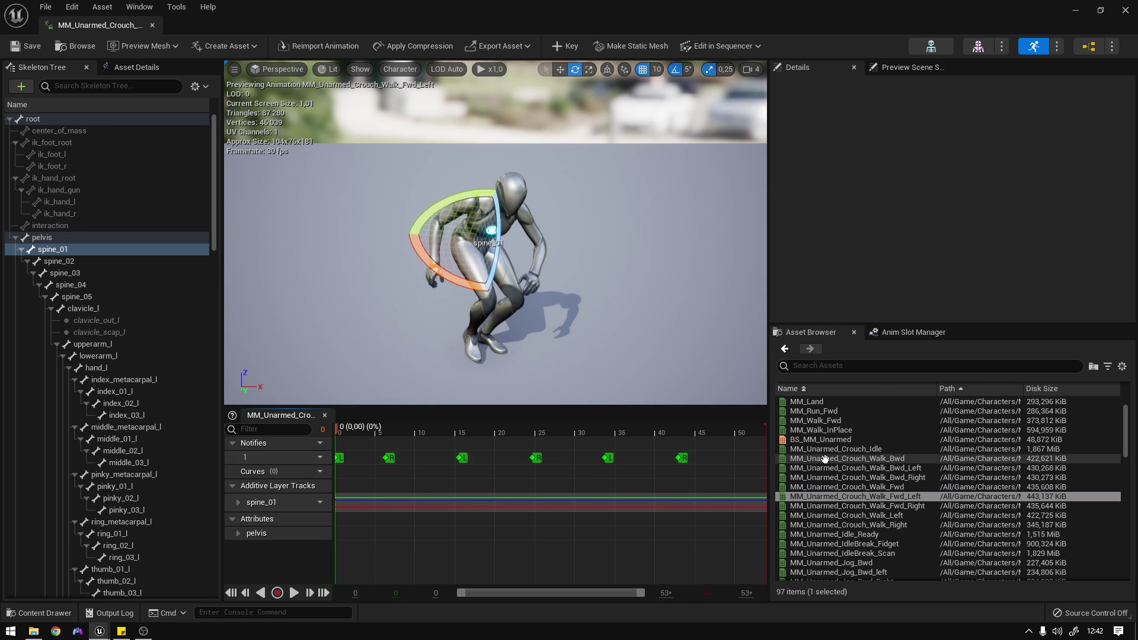
pyautogui.doubleClick(883, 506)
pyautogui.click(336, 457)
pyautogui.hotkey('ctrl', 'v')
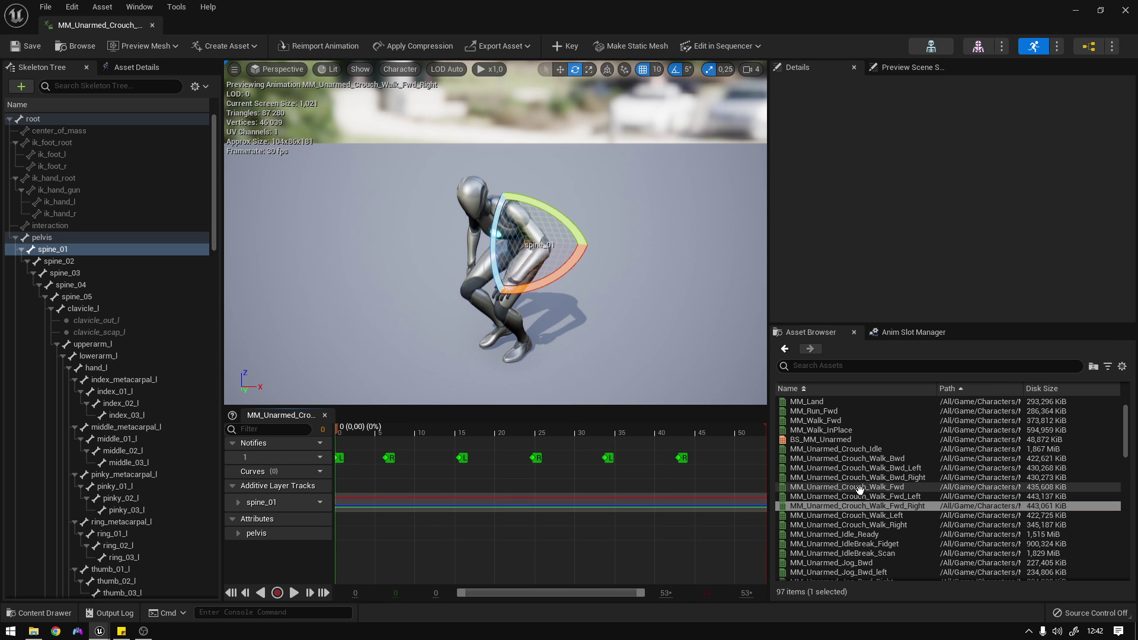
# Open MM_Unarmed_Crouch_Walk_Left and add the existing sync marker L at the start of its notify track.
pyautogui.doubleClick(914, 516)
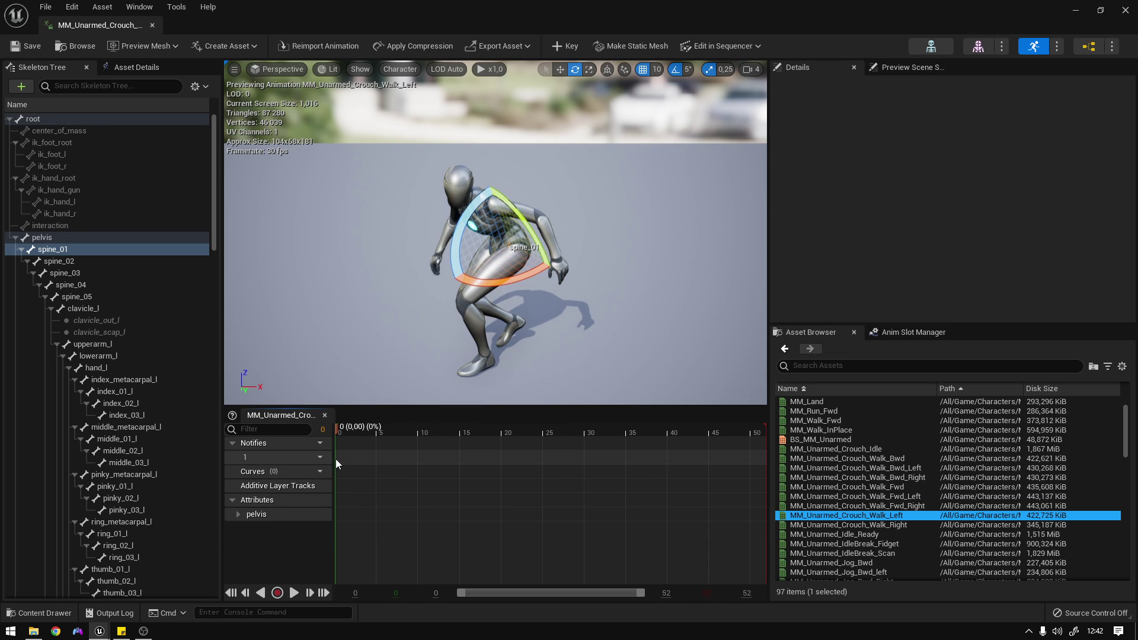
pyautogui.rightClick(337, 461)
pyautogui.moveTo(435, 511)
pyautogui.moveTo(540, 541)
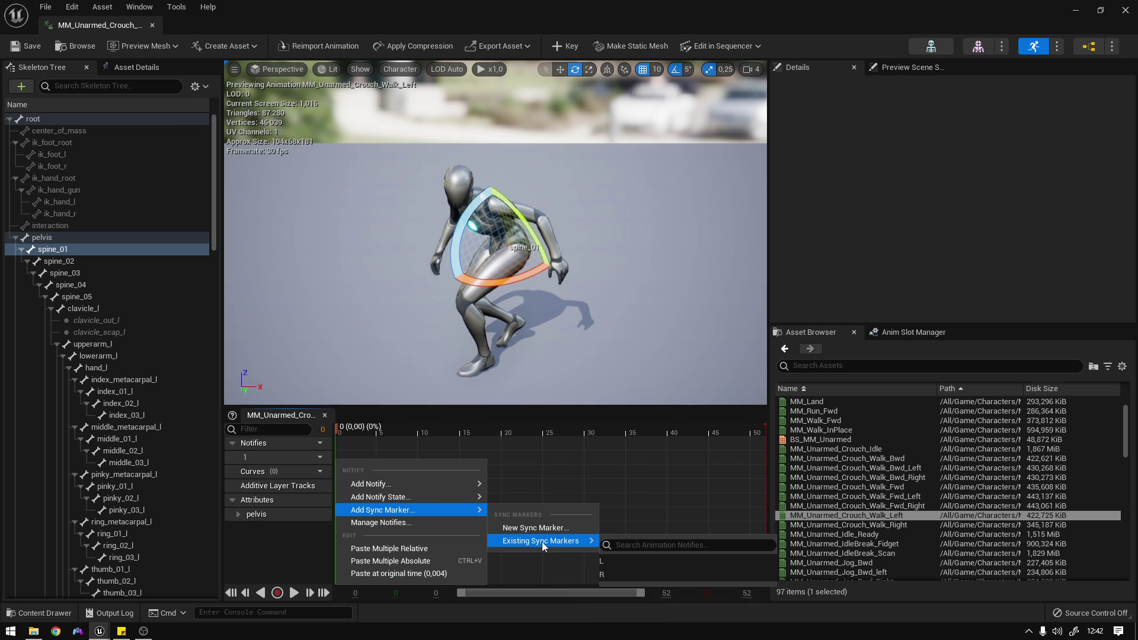
pyautogui.click(625, 563)
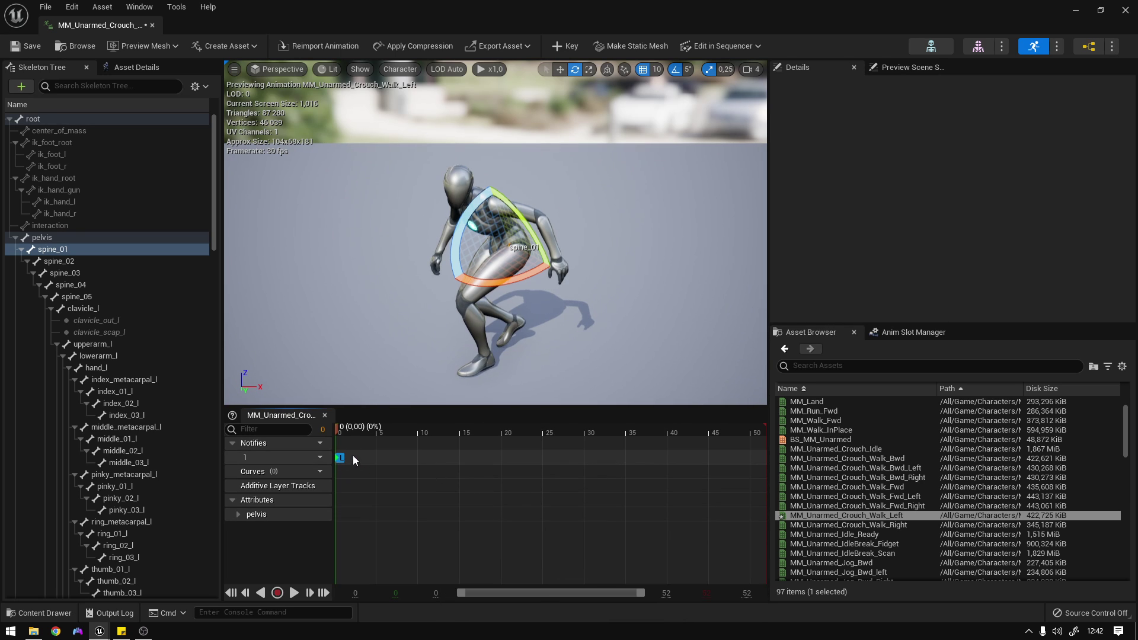
# Add L sync markers at about frames 15 and 30 and R sync markers at about frames 6 and 22 of MM_Unarmed_Crouch_Walk_Left, then save.
pyautogui.moveTo(337, 429)
pyautogui.mouseDown()
pyautogui.moveTo(703, 442)
pyautogui.moveTo(336, 442)
pyautogui.moveTo(382, 442)
pyautogui.mouseUp()
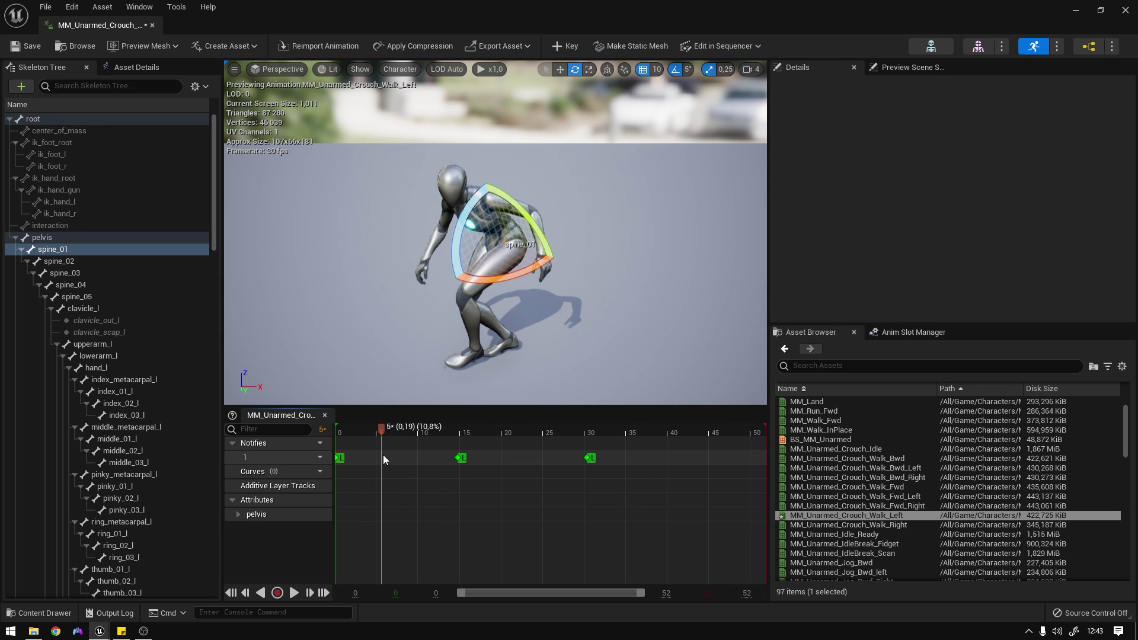
pyautogui.rightClick(382, 455)
pyautogui.moveTo(439, 506)
pyautogui.moveTo(546, 537)
pyautogui.click(627, 570)
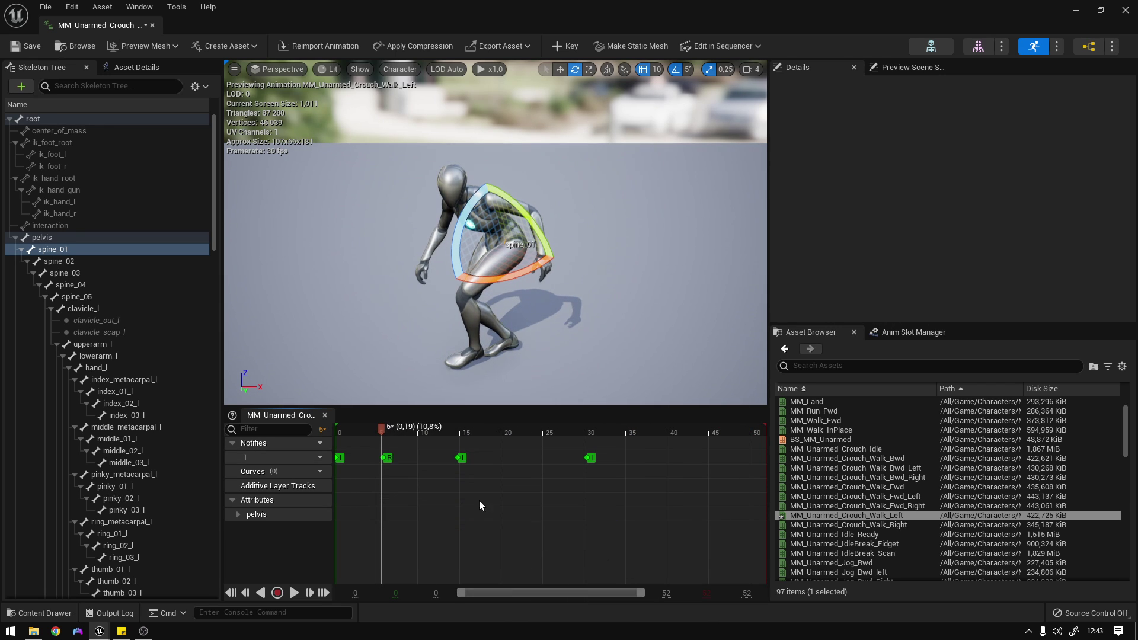
pyautogui.moveTo(388, 437)
pyautogui.mouseDown()
pyautogui.moveTo(766, 446)
pyautogui.moveTo(703, 456)
pyautogui.mouseUp()
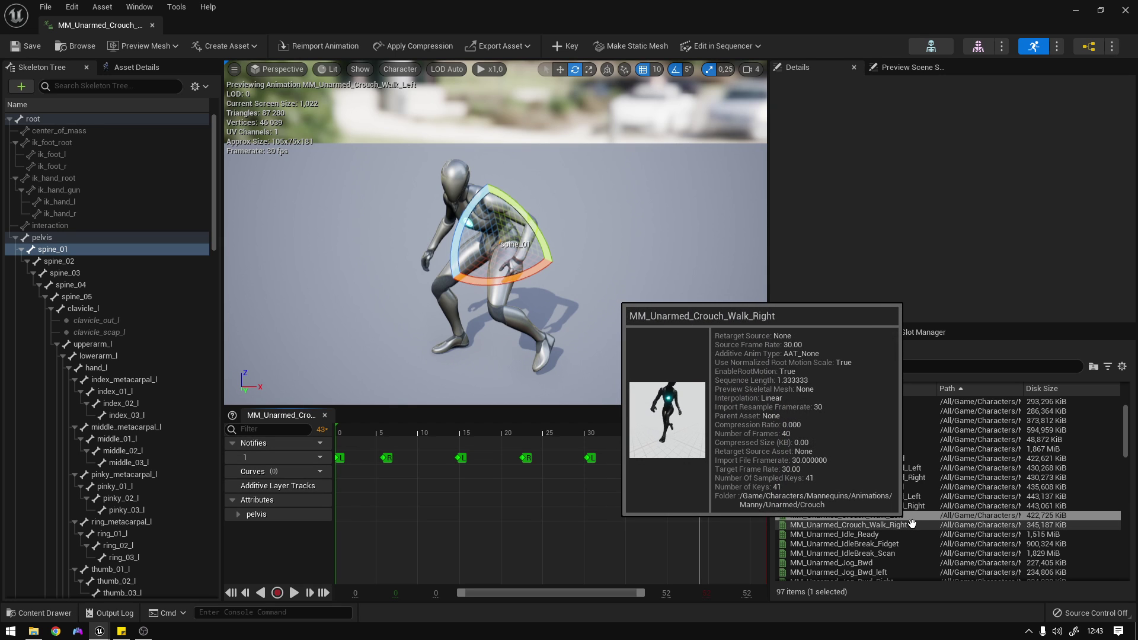
# Open MM_Unarmed_Crouch_Walk_Right and add the existing sync marker L at the start of its notify track.
pyautogui.click(842, 524)
pyautogui.rightClick(336, 457)
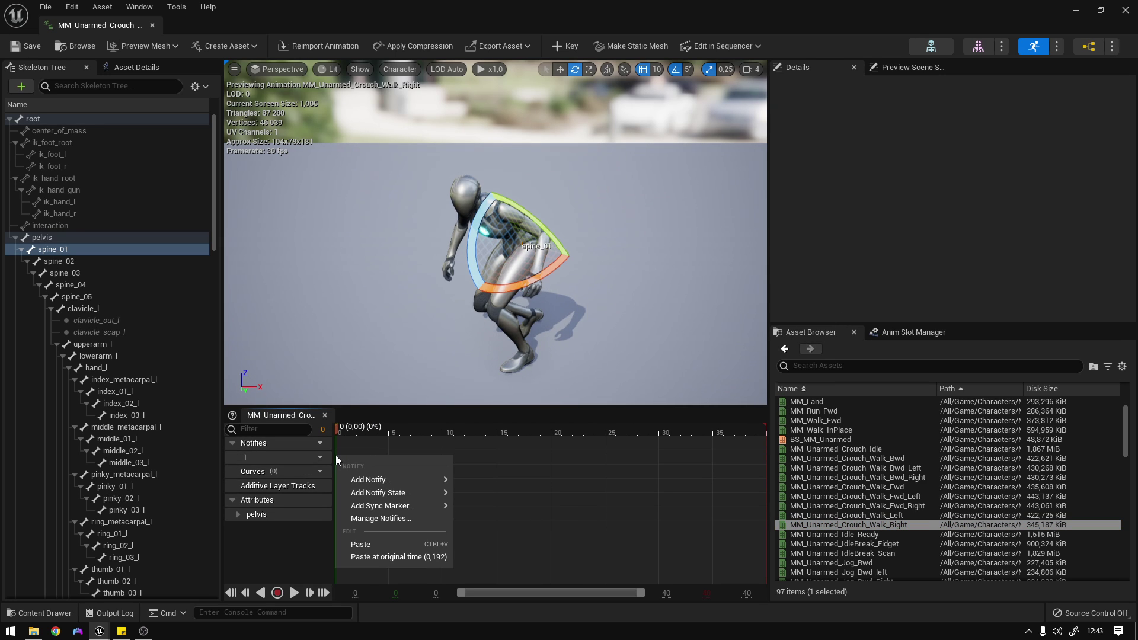
pyautogui.moveTo(391, 506)
pyautogui.moveTo(516, 537)
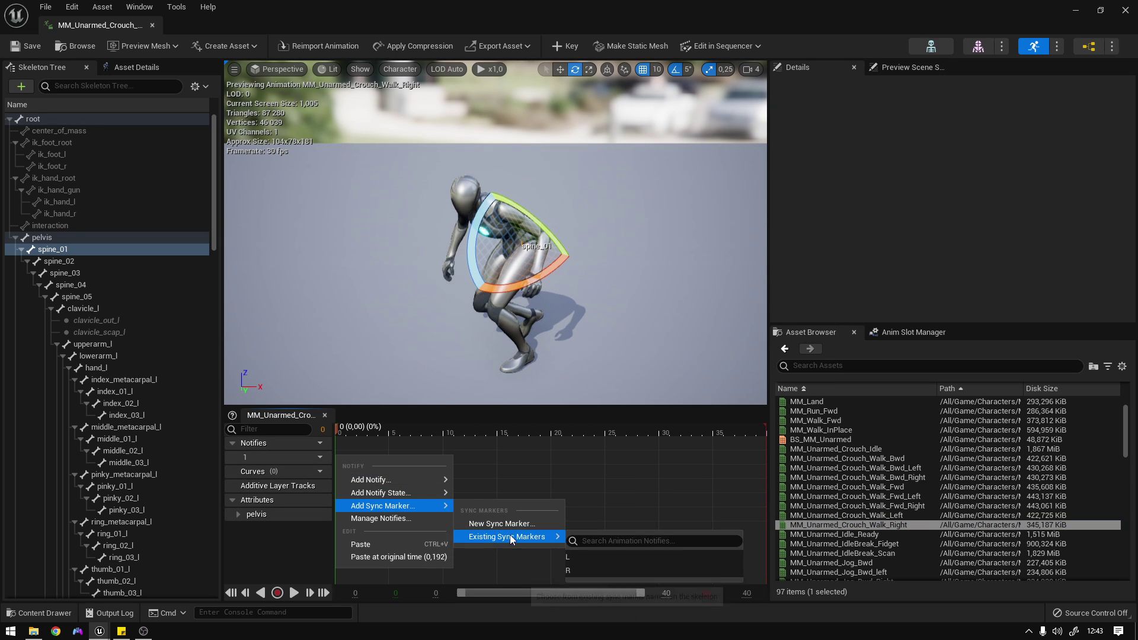
pyautogui.click(600, 556)
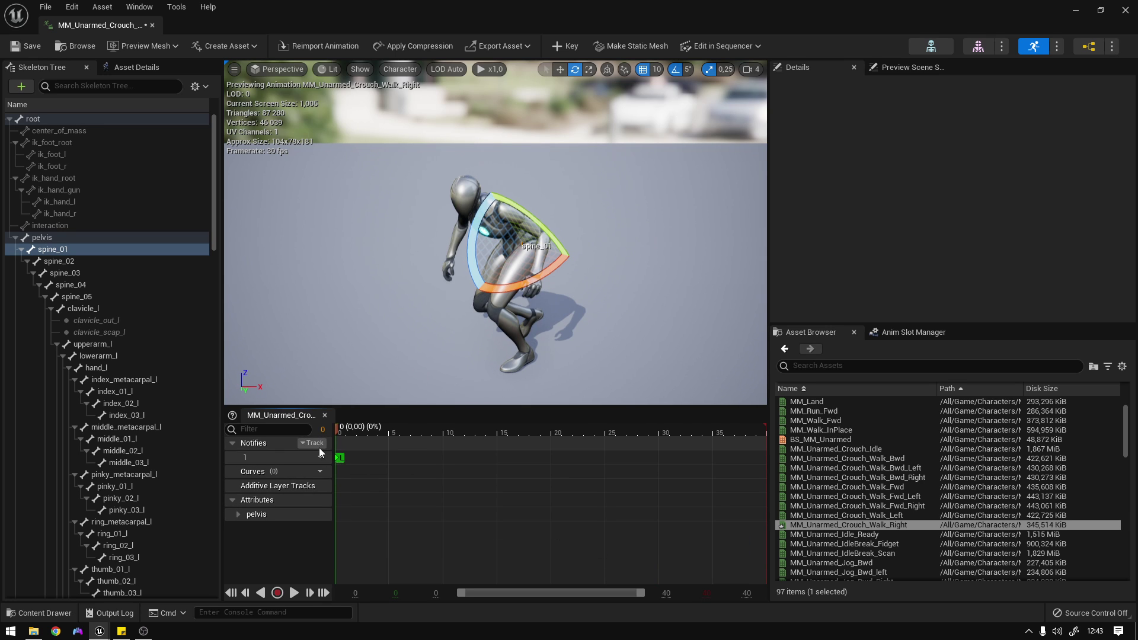
pyautogui.click(340, 457)
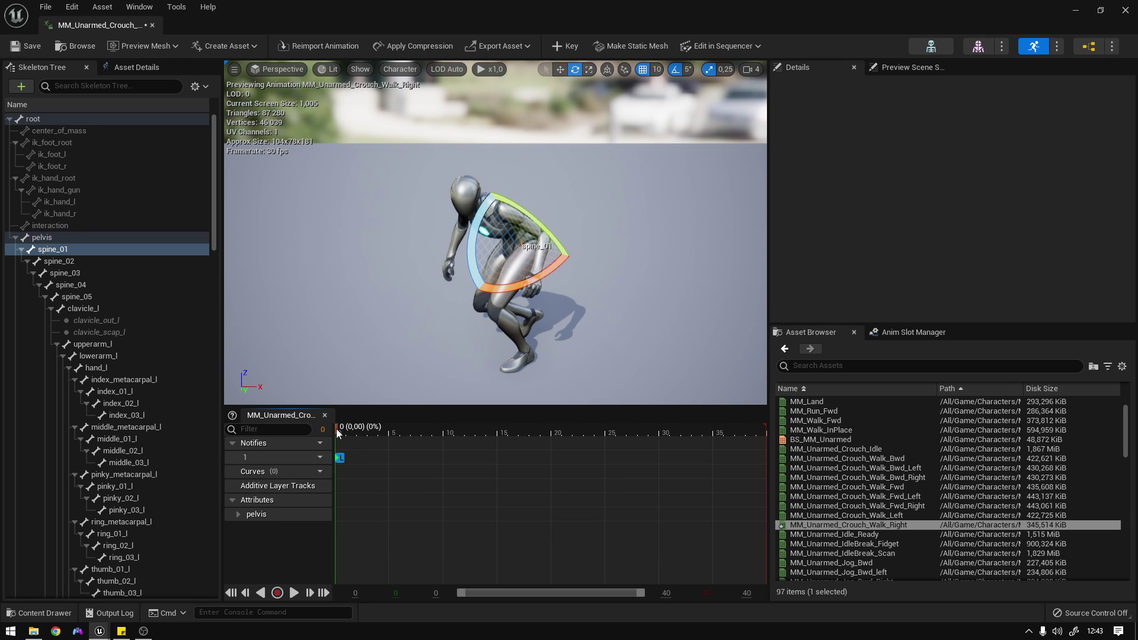
# Add an L sync marker at about frame 19 and R sync markers at about frames 9 and 29 of MM_Unarmed_Crouch_Walk_Right, then save.
pyautogui.moveTo(347, 435)
pyautogui.mouseDown()
pyautogui.moveTo(766, 441)
pyautogui.moveTo(337, 446)
pyautogui.moveTo(435, 453)
pyautogui.mouseUp()
pyautogui.rightClick(435, 455)
pyautogui.moveTo(483, 513)
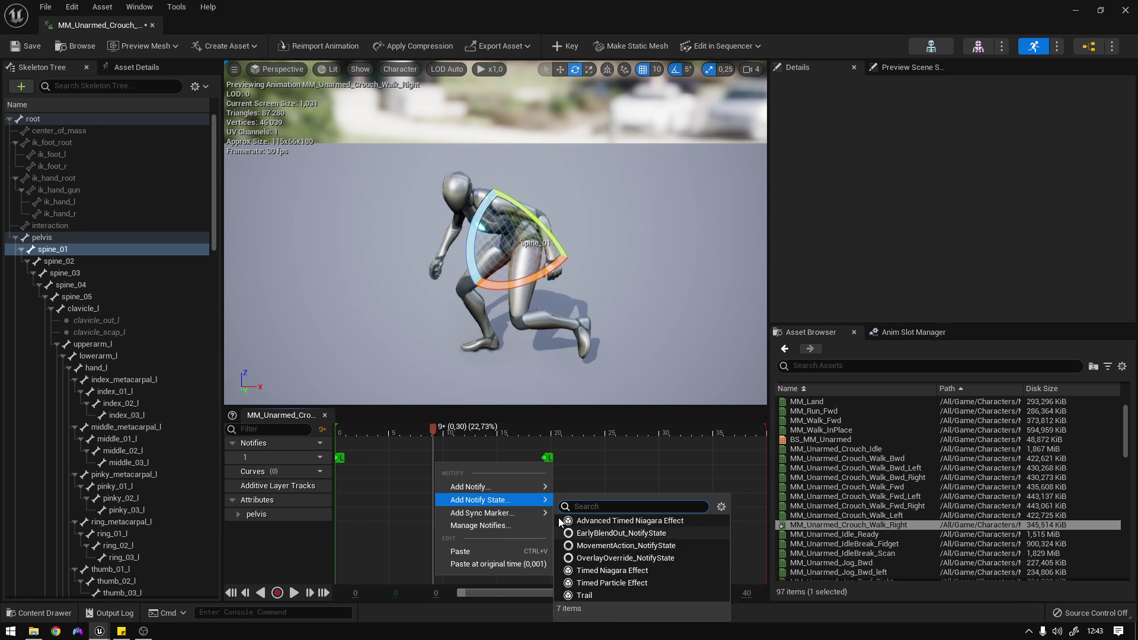
pyautogui.moveTo(602, 544)
pyautogui.click(700, 543)
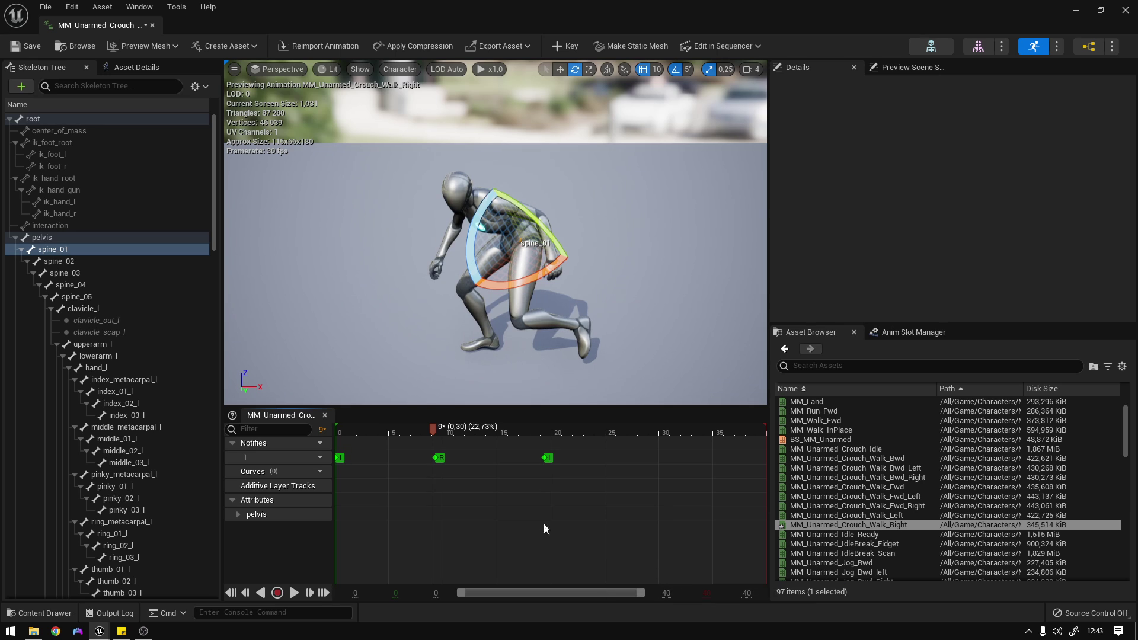
pyautogui.click(443, 445)
pyautogui.moveTo(443, 446)
pyautogui.mouseDown()
pyautogui.moveTo(751, 441)
pyautogui.moveTo(689, 449)
pyautogui.mouseUp()
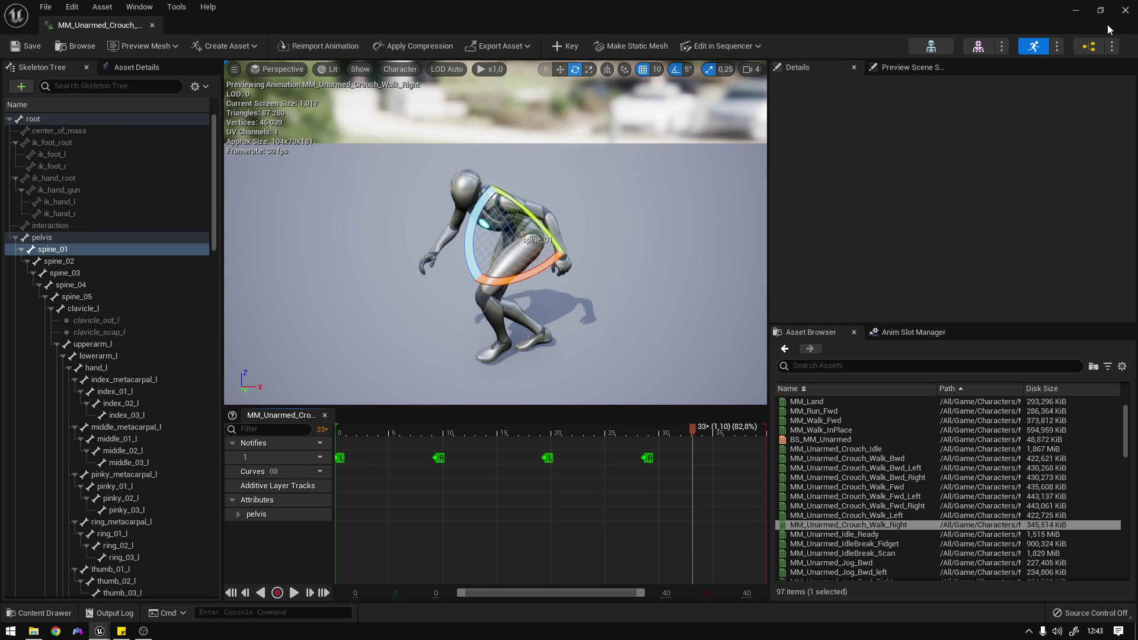
# Close the animation editor and create a Blend Space for SK_Mannequin in the Crouch folder, named BS_MM_Unarmed_Crouch.
pyautogui.click(1125, 11)
pyautogui.click(45, 612)
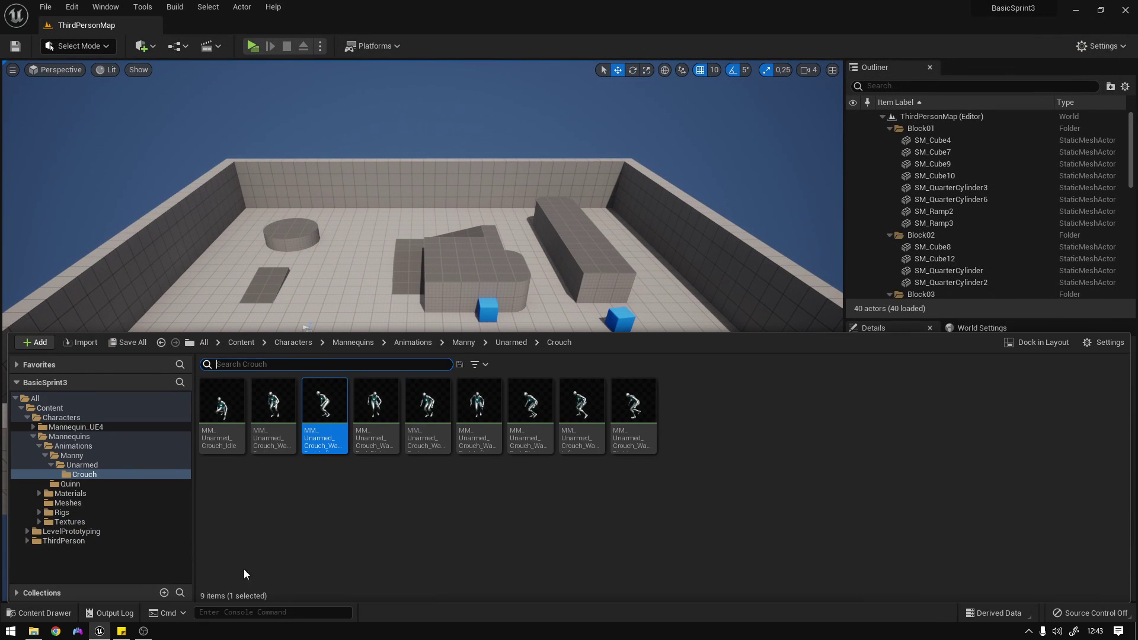
pyautogui.rightClick(419, 509)
pyautogui.moveTo(536, 300)
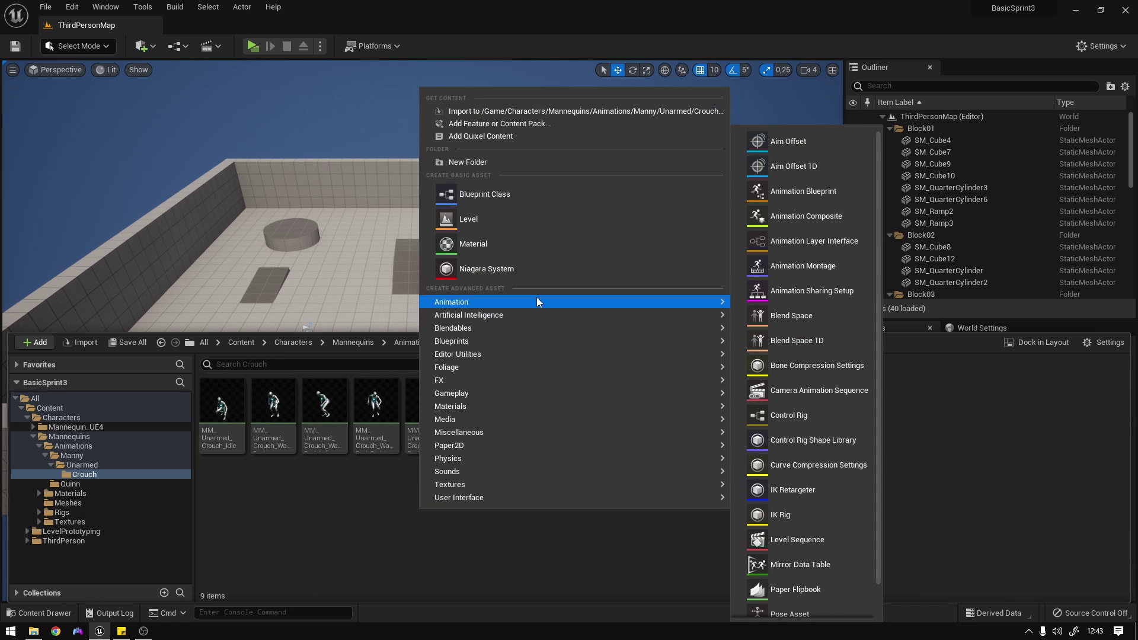
pyautogui.click(824, 312)
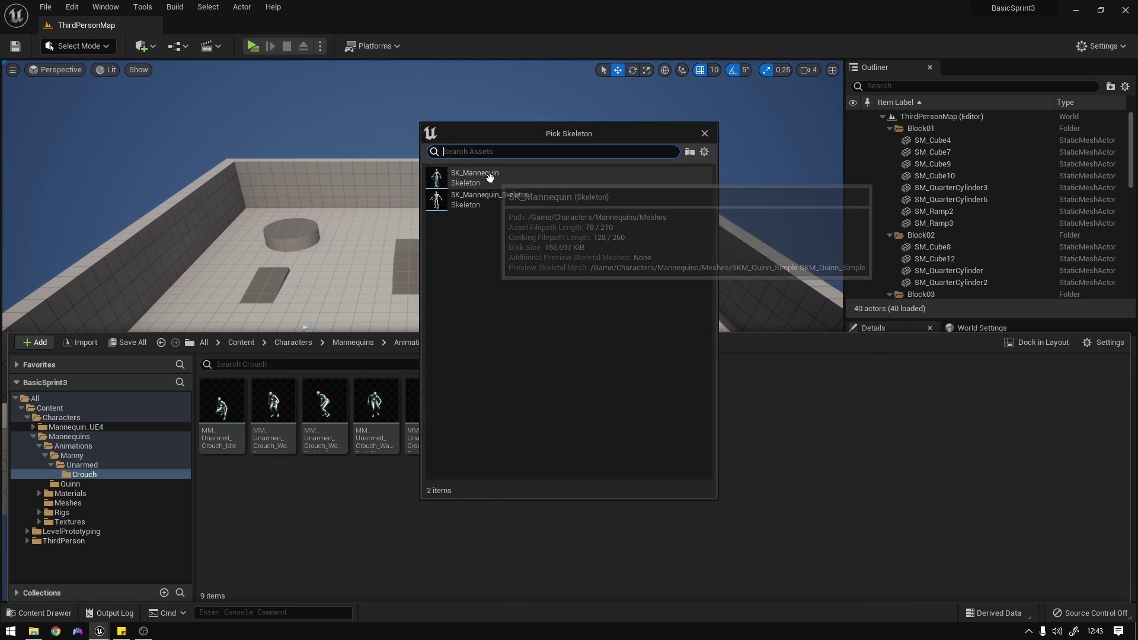
pyautogui.click(490, 178)
pyautogui.write('B')
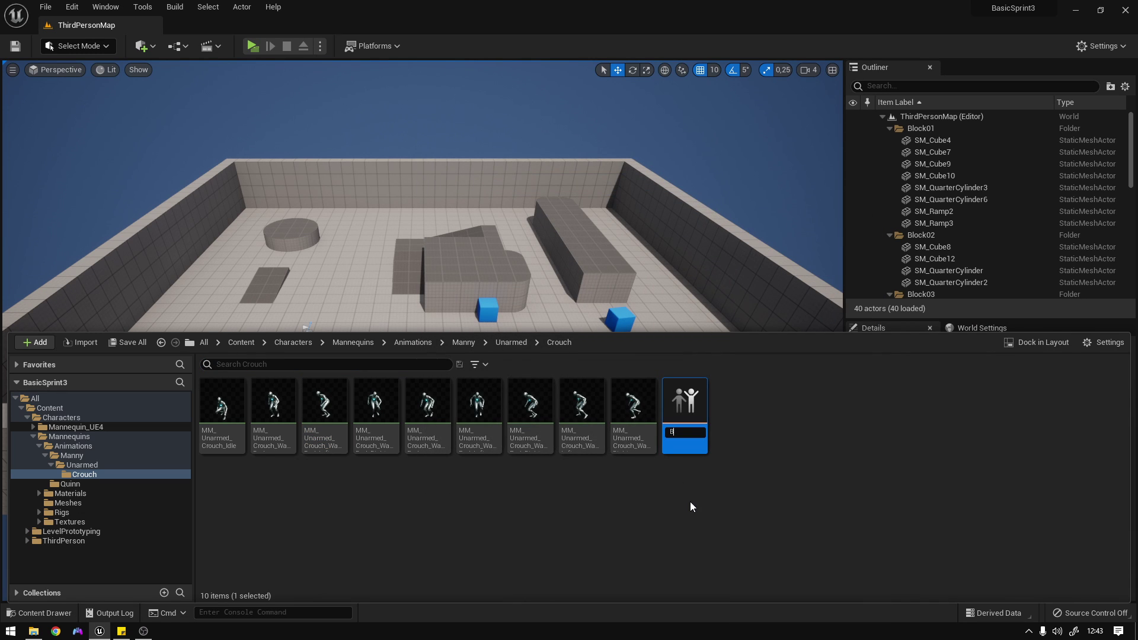
pyautogui.write('S_MM_Unarmed_Crouch')
pyautogui.press('Return')
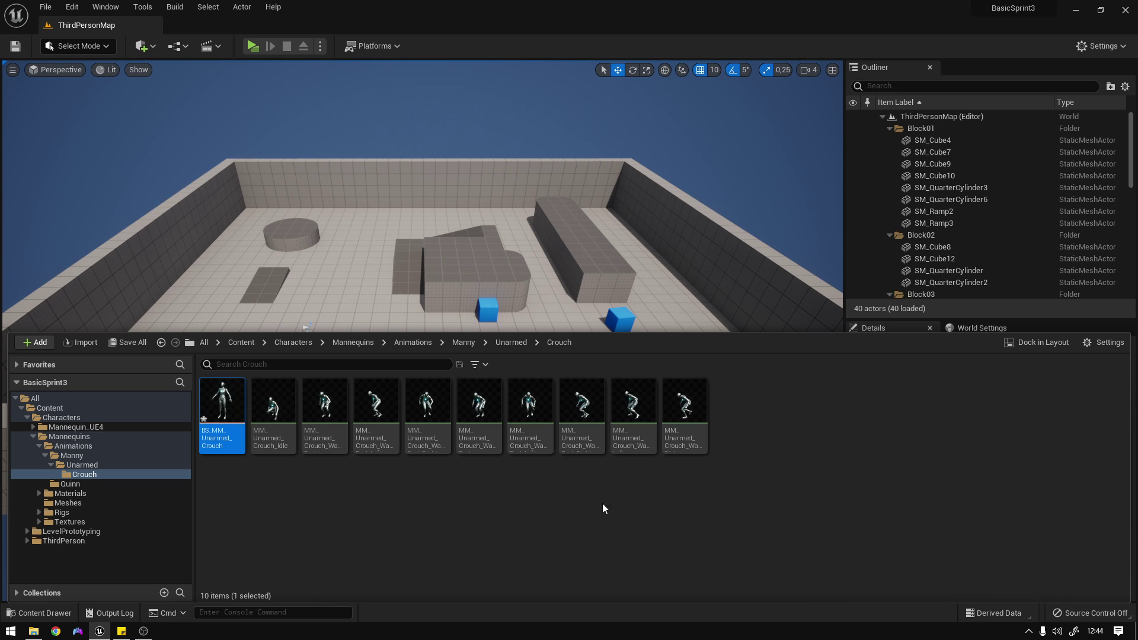
# Open BS_MM_Unarmed_Crouch and set its horizontal axis to Direction, from -180 to 180, with 8 grid divisions and Snap to Grid enabled.
pyautogui.doubleClick(221, 407)
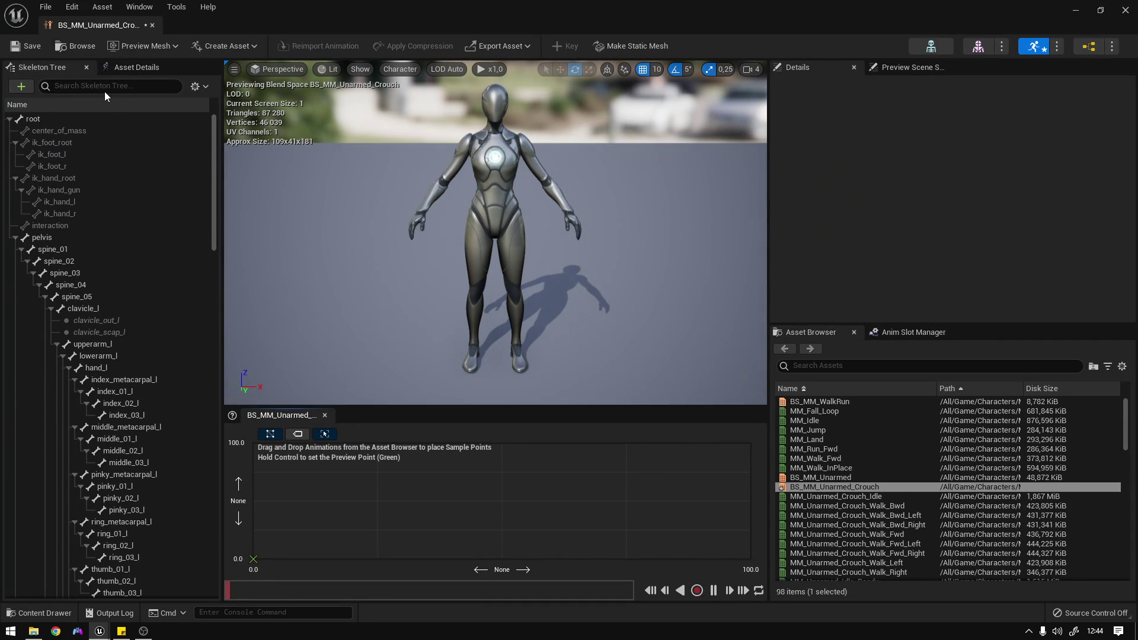
pyautogui.click(126, 67)
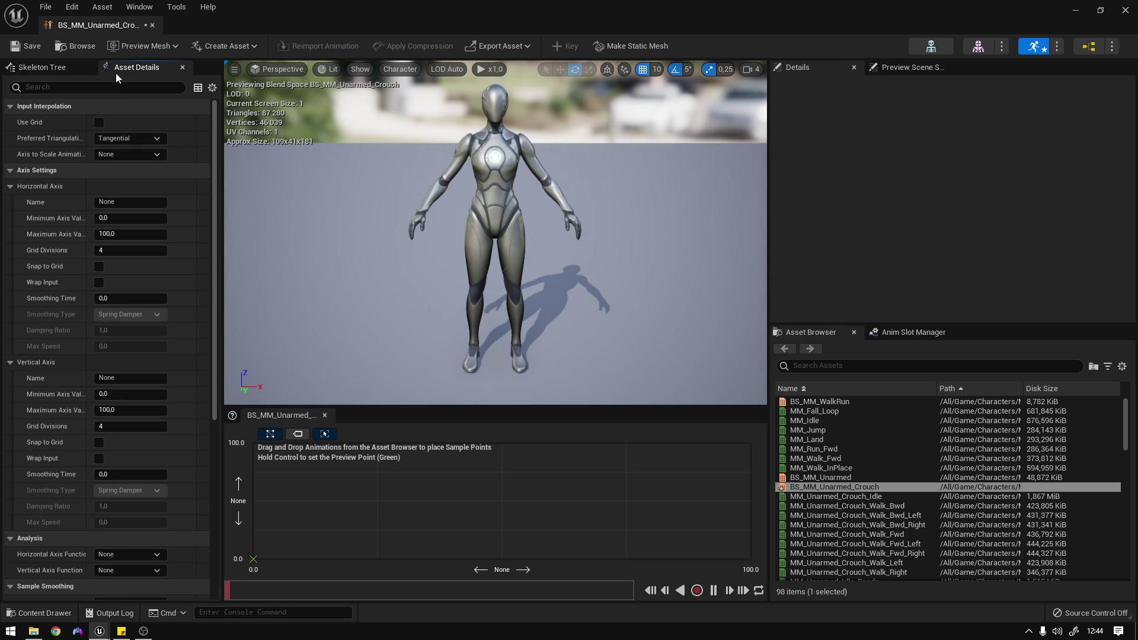
pyautogui.click(127, 206)
pyautogui.write('Direction')
pyautogui.click(118, 219)
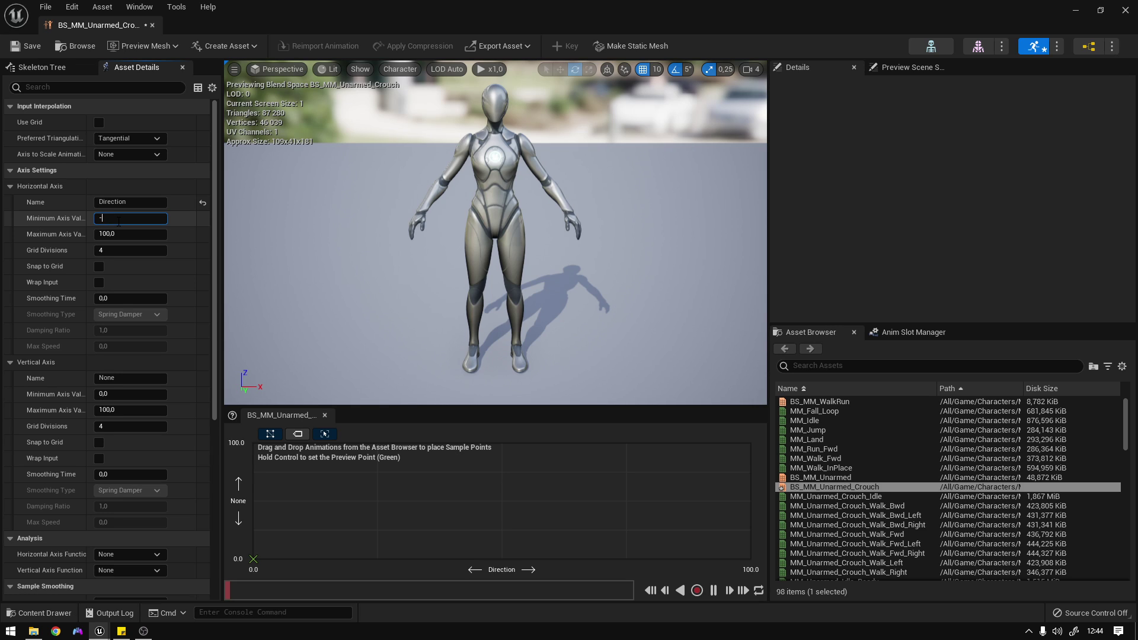
pyautogui.press('Return')
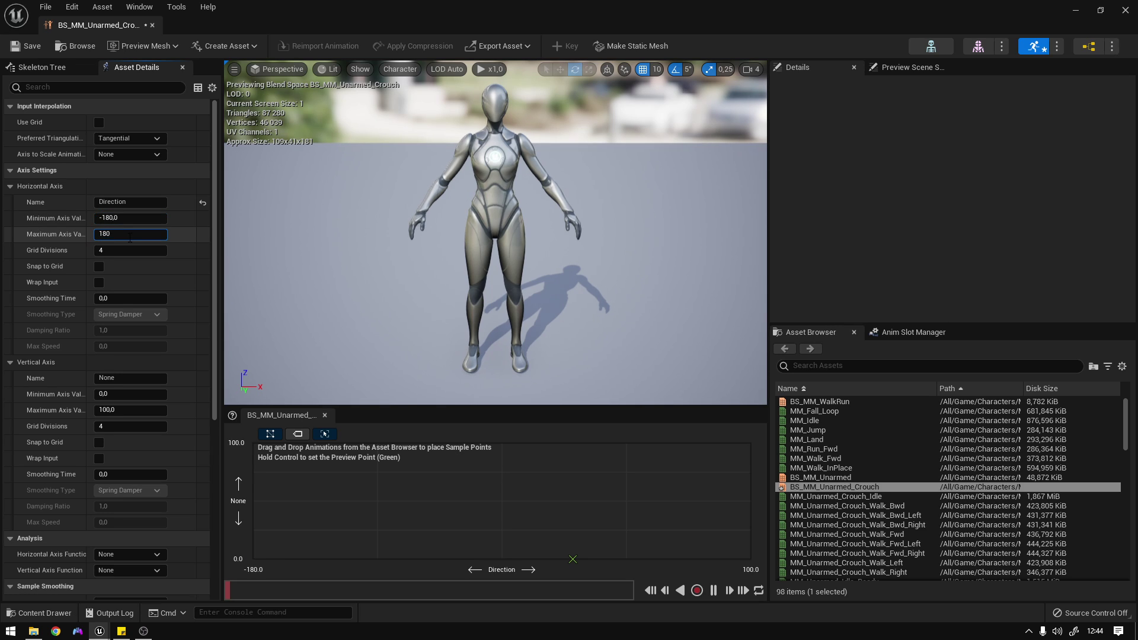
pyautogui.write('180')
pyautogui.click(123, 251)
pyautogui.write('8')
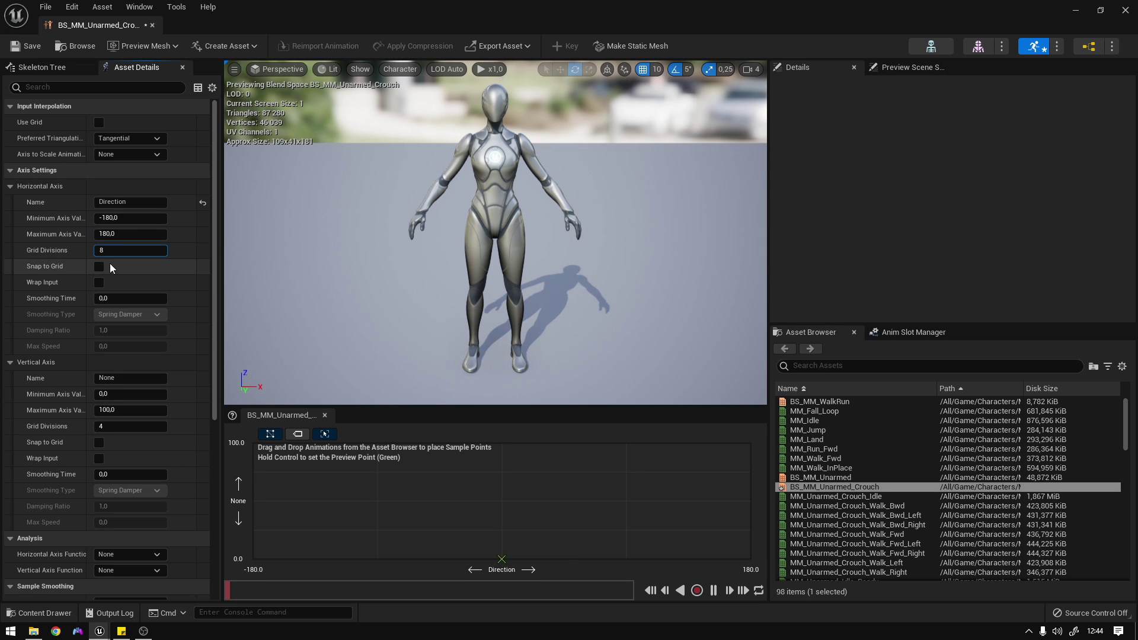
pyautogui.click(99, 266)
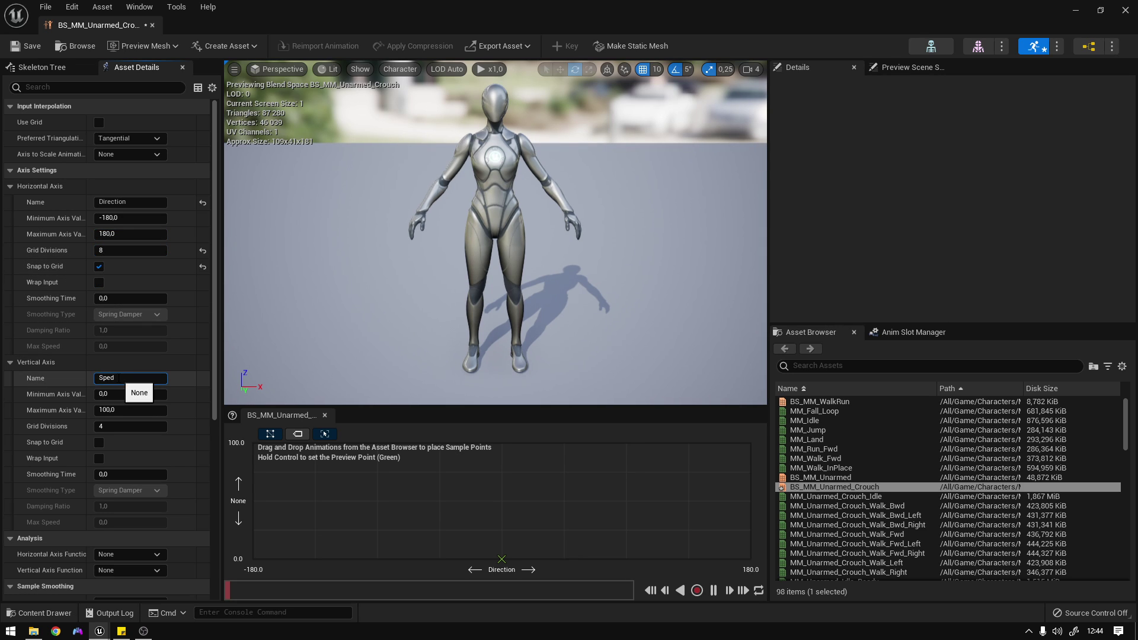
# Name the vertical axis Speed, with maximum 600, 8 grid divisions and Snap to Grid enabled.
pyautogui.write('Speed')
pyautogui.press('Tab')
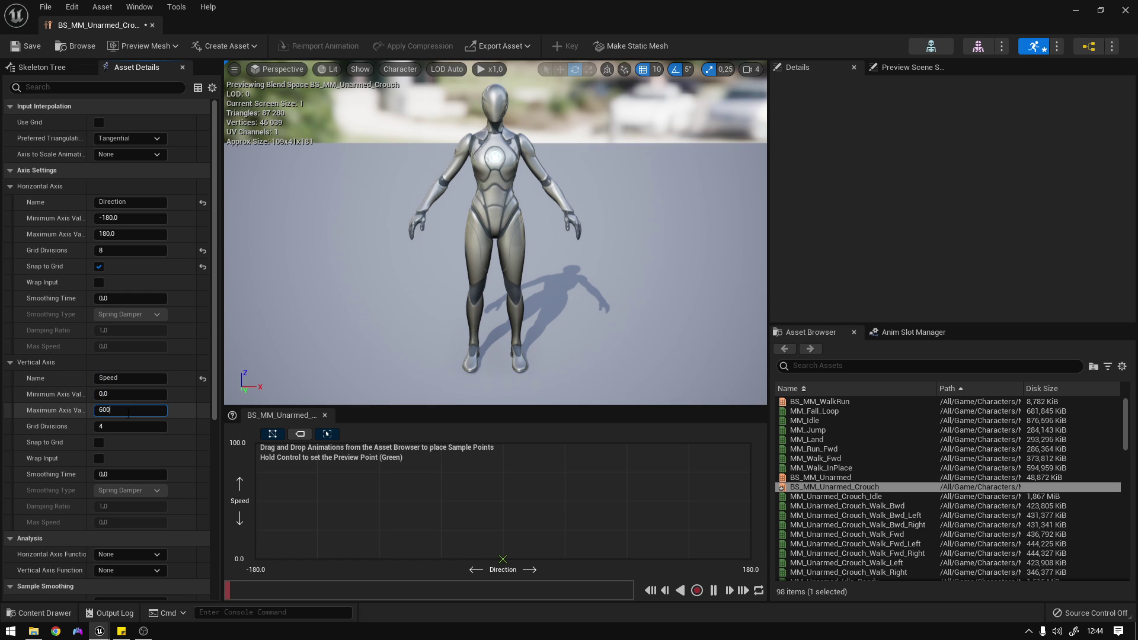
pyautogui.click(149, 427)
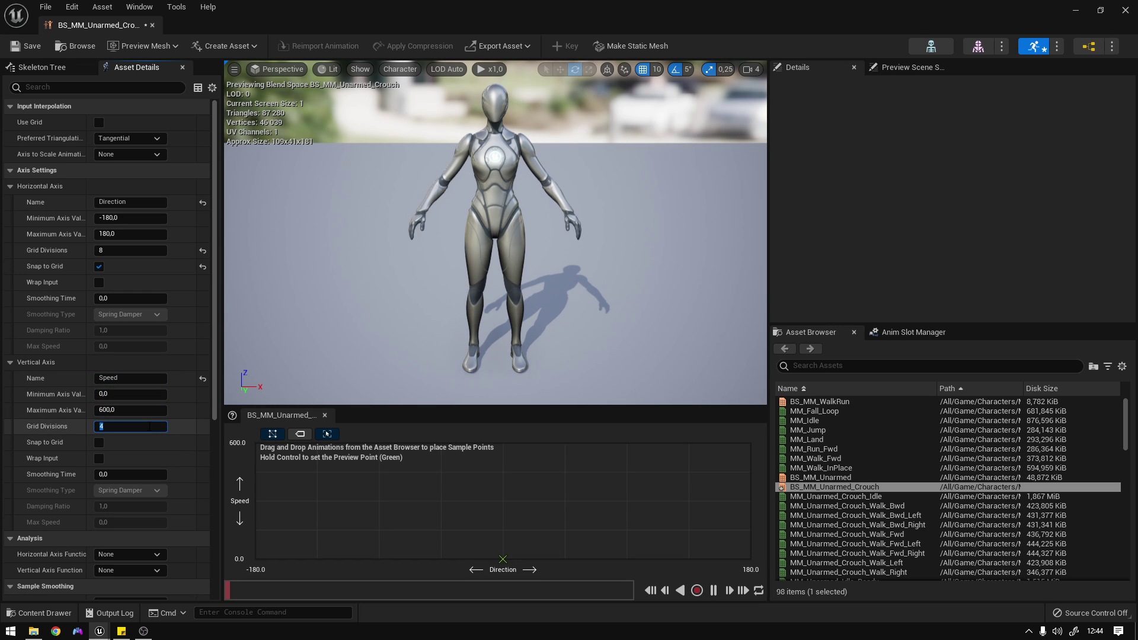
pyautogui.press('Return')
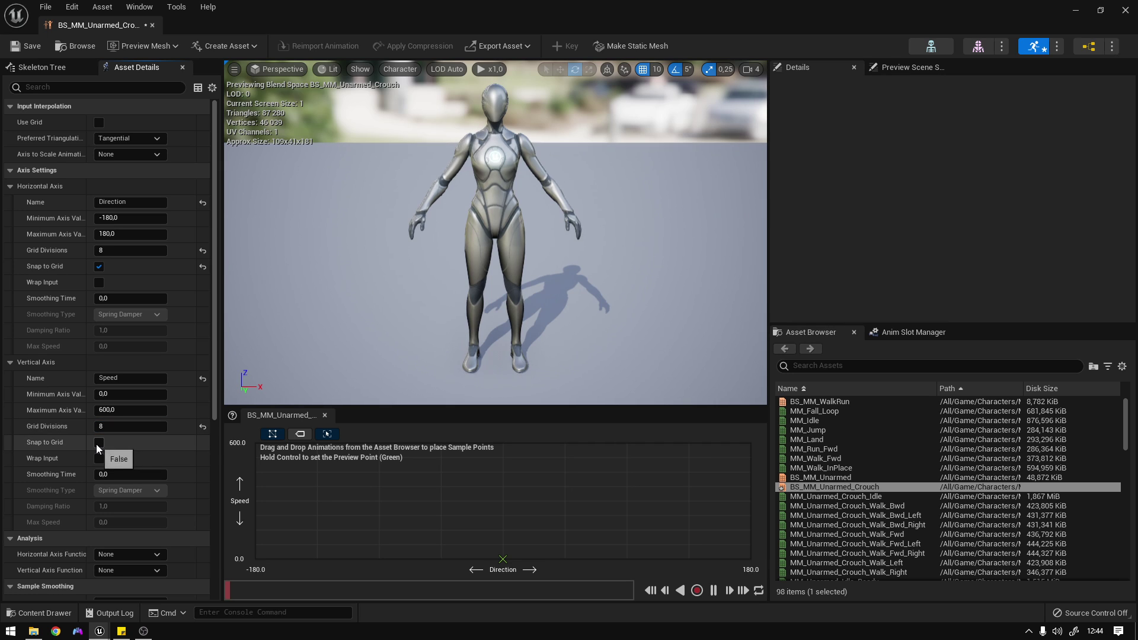
# Set the blend space's sample smoothing Weight Speed to 5.
pyautogui.scroll(-8, 148, 438)
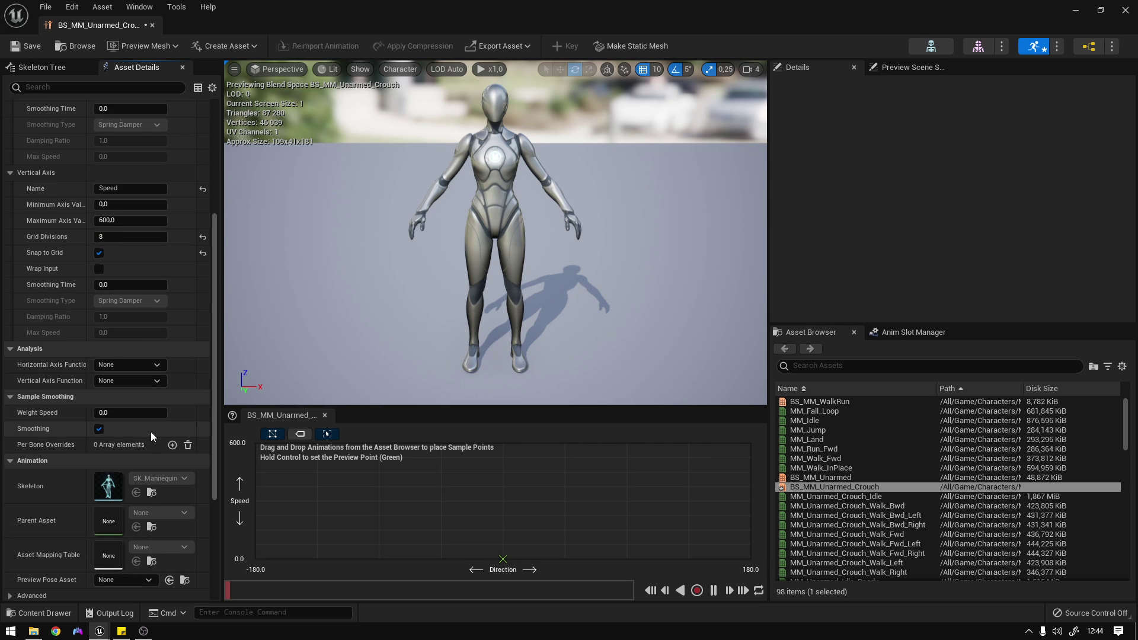
pyautogui.scroll(-4, 150, 432)
pyautogui.scroll(4, 151, 432)
pyautogui.scroll(1, 150, 432)
pyautogui.click(121, 380)
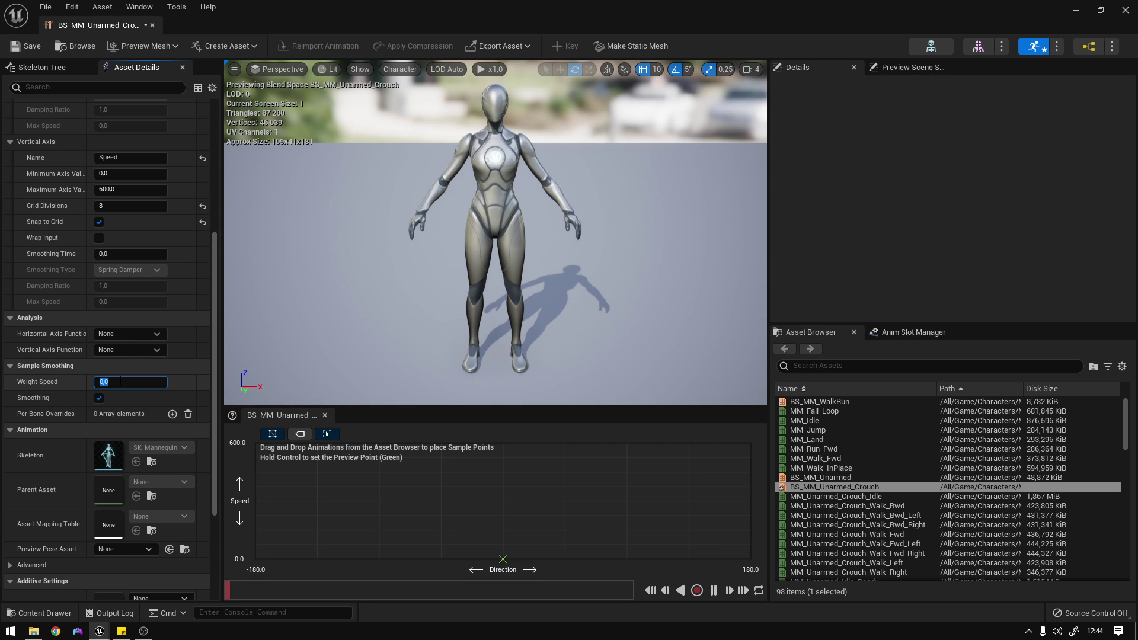
pyautogui.press('Return')
# Place the crouch walk samples at speed 225: Fwd at direction 0, Fwd_Left at -45, Fwd_Right at 45, Left at -90 and Right at 90.
pyautogui.moveTo(213, 382); pyautogui.dragTo(216, 315)
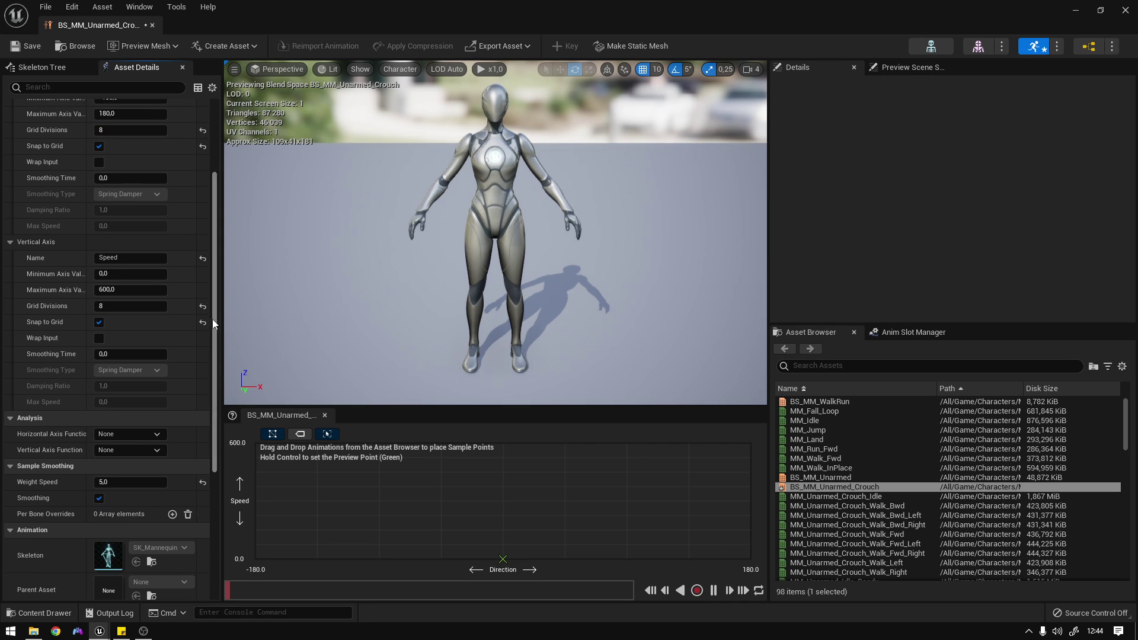
pyautogui.scroll(-1, 879, 510)
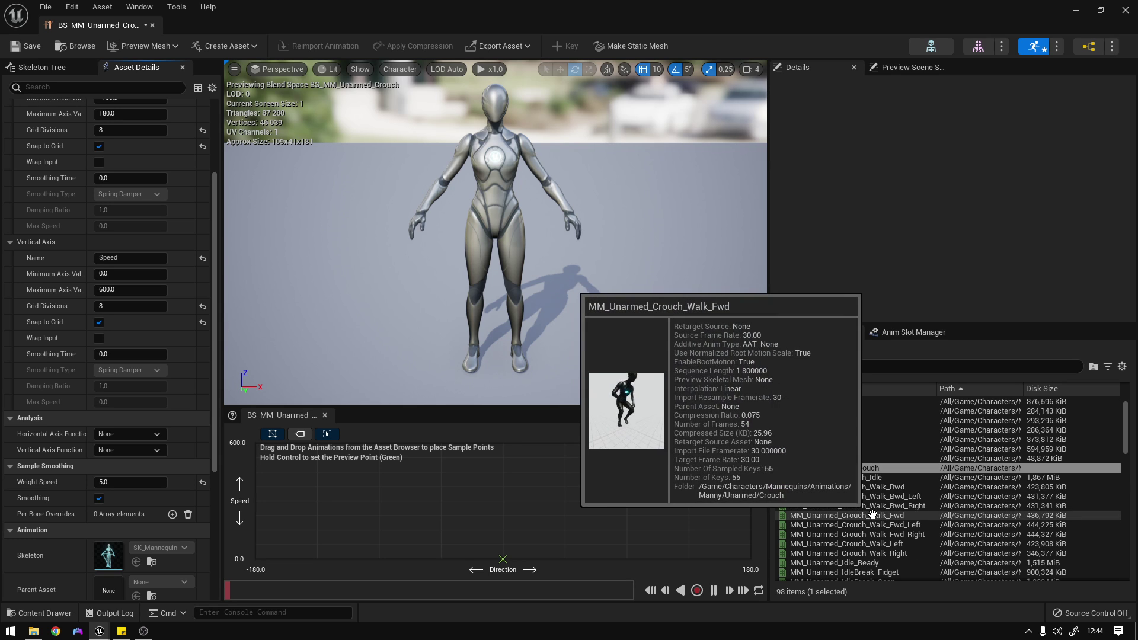
pyautogui.click(883, 515)
pyautogui.moveTo(886, 515); pyautogui.dragTo(505, 520)
pyautogui.moveTo(854, 525); pyautogui.dragTo(466, 521)
pyautogui.moveTo(857, 534); pyautogui.dragTo(380, 515)
pyautogui.moveTo(848, 553); pyautogui.dragTo(627, 516)
# Place the backward crouch walks on the same speed row: Bwd_Left at direction -135, Bwd_Right at 135, and Bwd at both -180 and 180.
pyautogui.moveTo(856, 497); pyautogui.dragTo(317, 516)
pyautogui.moveTo(893, 501); pyautogui.dragTo(690, 520)
pyautogui.moveTo(848, 486); pyautogui.dragTo(262, 517)
pyautogui.moveTo(848, 487); pyautogui.dragTo(730, 525)
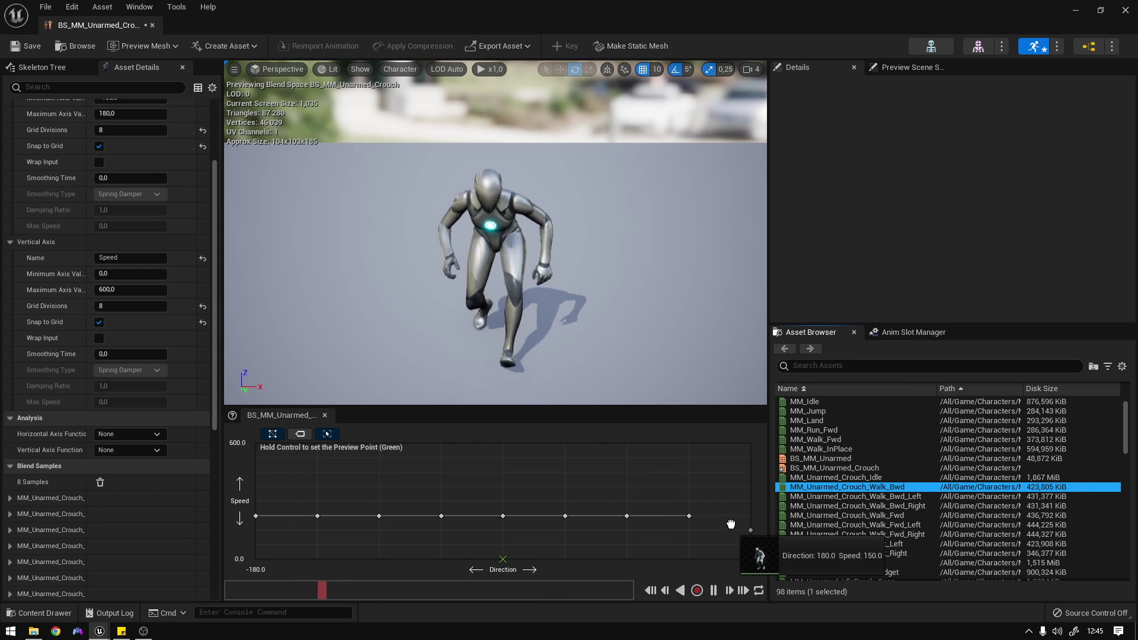